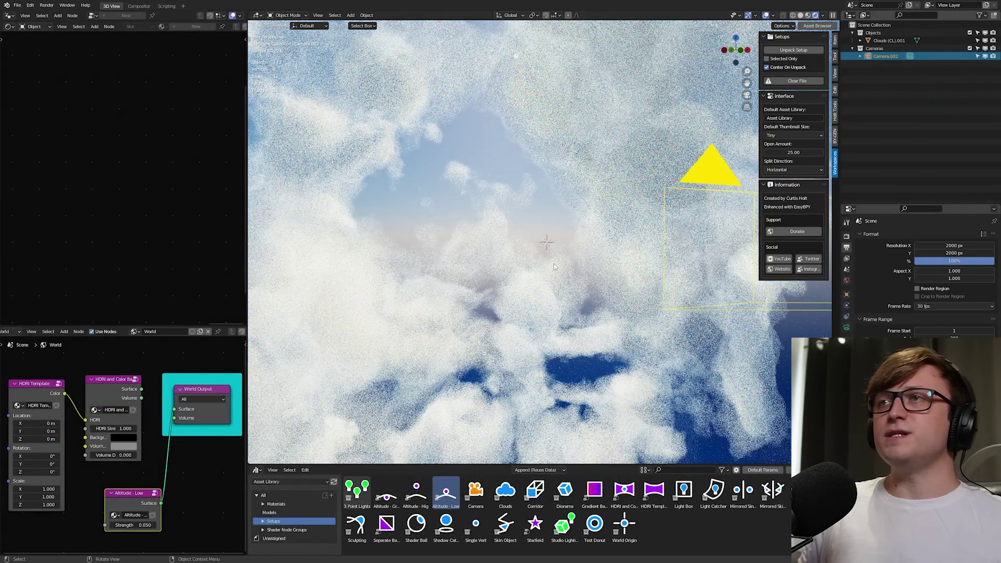
Step: Clear the file and delete every world node except the World Output
key(KP_0)
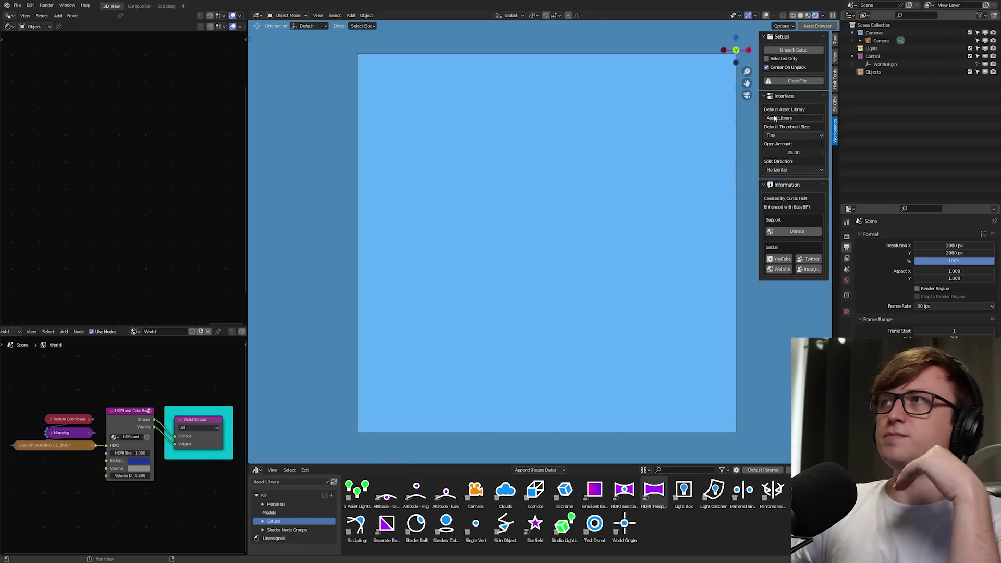
click(774, 82)
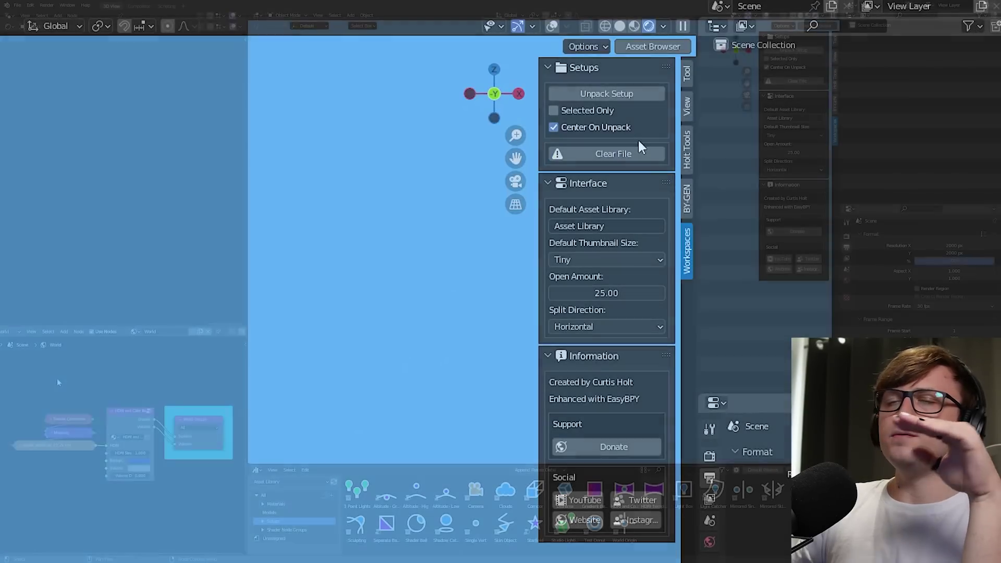
drag(58, 379, 144, 516)
key(Delete)
drag(192, 458, 167, 457)
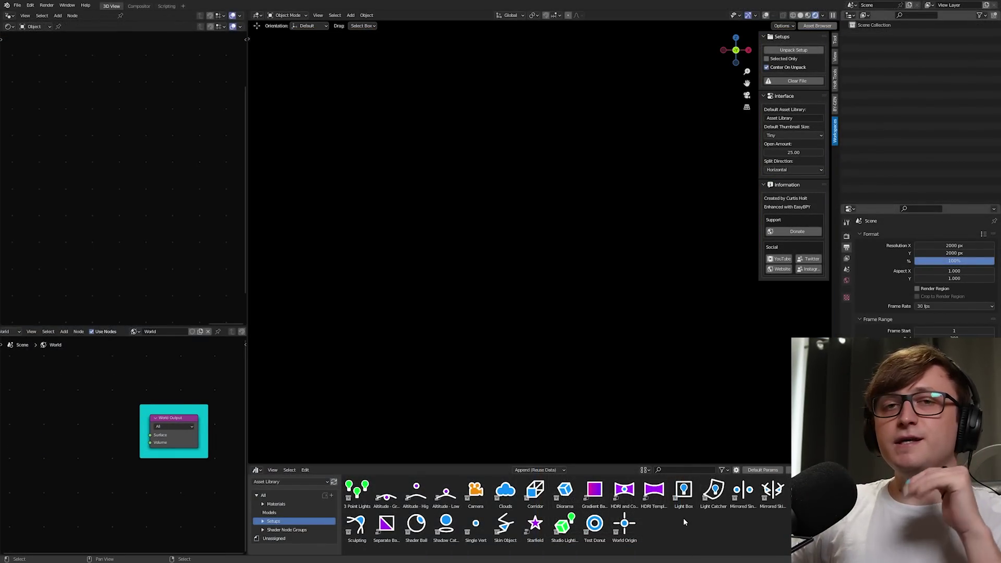
Step: Add the HDRI Template and HDRI and Color Background node groups to the world and chain them into the World Output surface
drag(652, 508, 48, 420)
drag(624, 490, 212, 415)
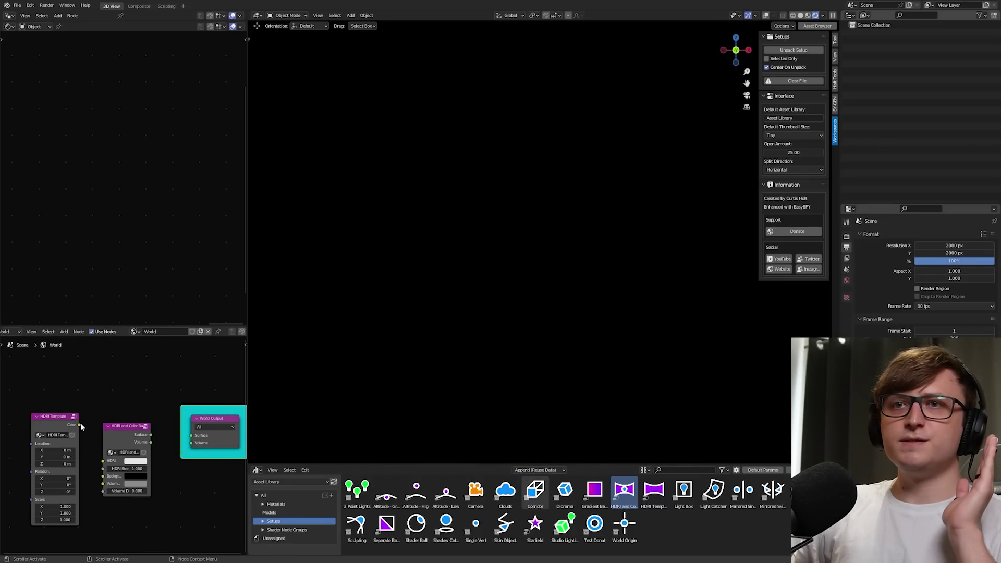
drag(80, 425, 102, 461)
drag(150, 435, 191, 435)
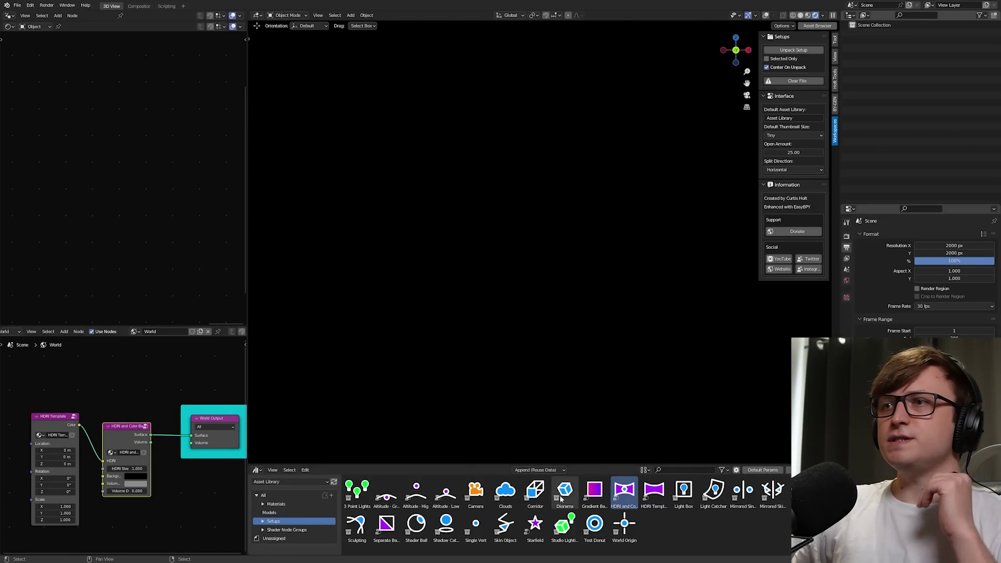
Step: Add the Diorama, Studio Lighting, Light Catcher and Camera setups to the scene, unpack them and view through the camera
drag(560, 499, 544, 284)
drag(565, 523, 599, 339)
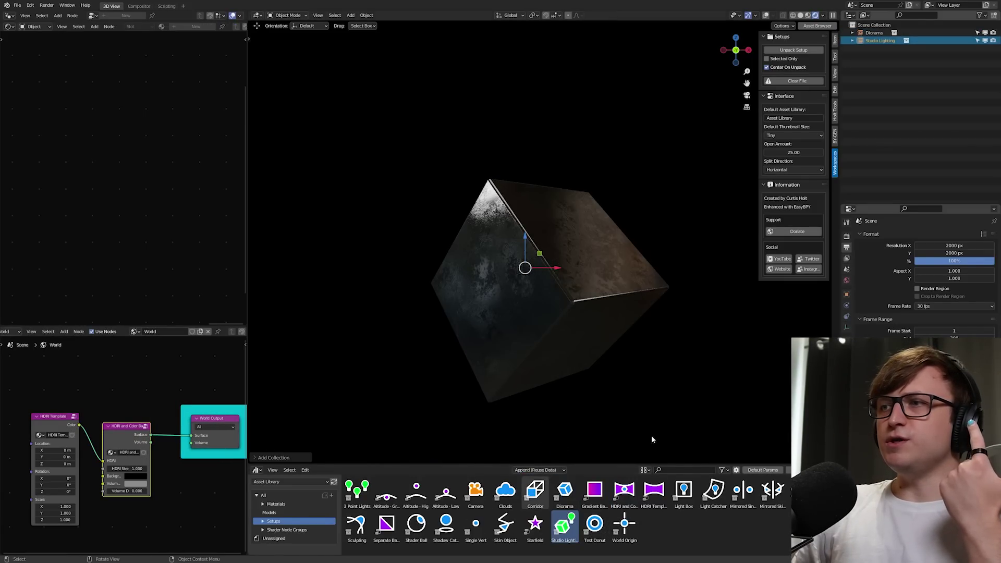
drag(713, 490, 593, 231)
drag(475, 492, 540, 208)
click(794, 50)
key(KP_0)
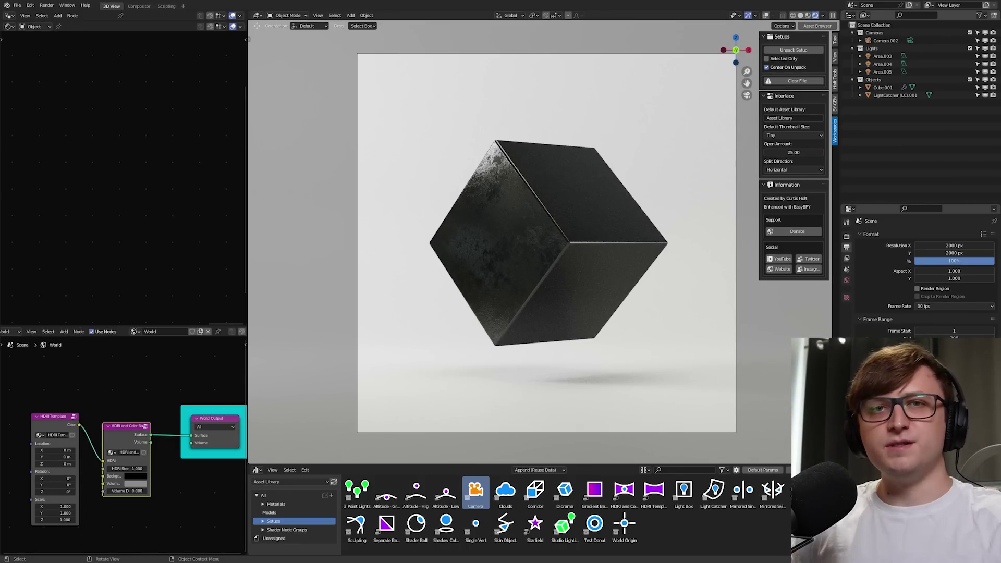
Step: Rearrange the HDRI and Color Background and World Output nodes closer together in the world node tree
middle_drag(658, 342, 596, 339)
scroll(527, 339, down, 2)
key(KP_0)
key(g)
click(184, 414)
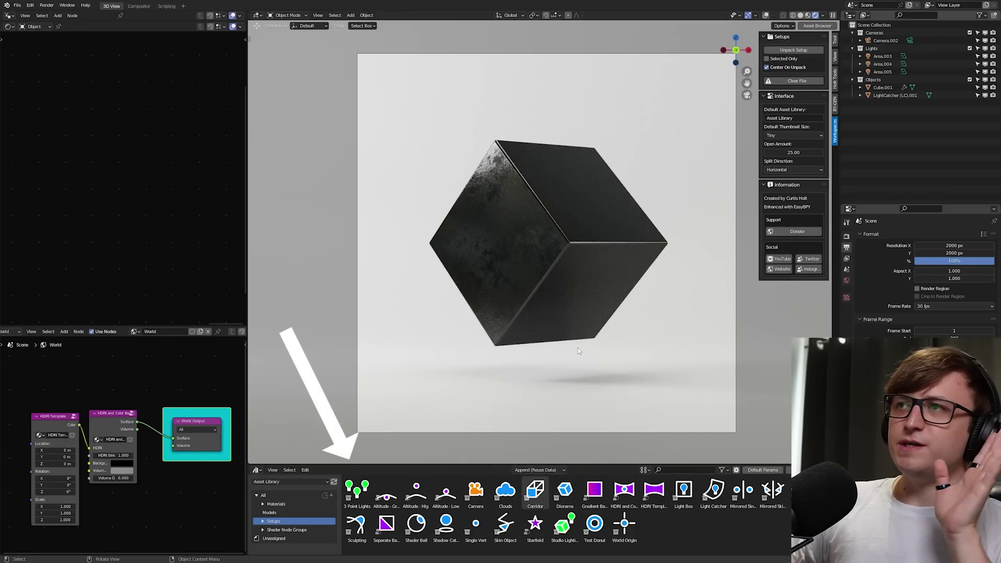
middle_drag(527, 285, 556, 343)
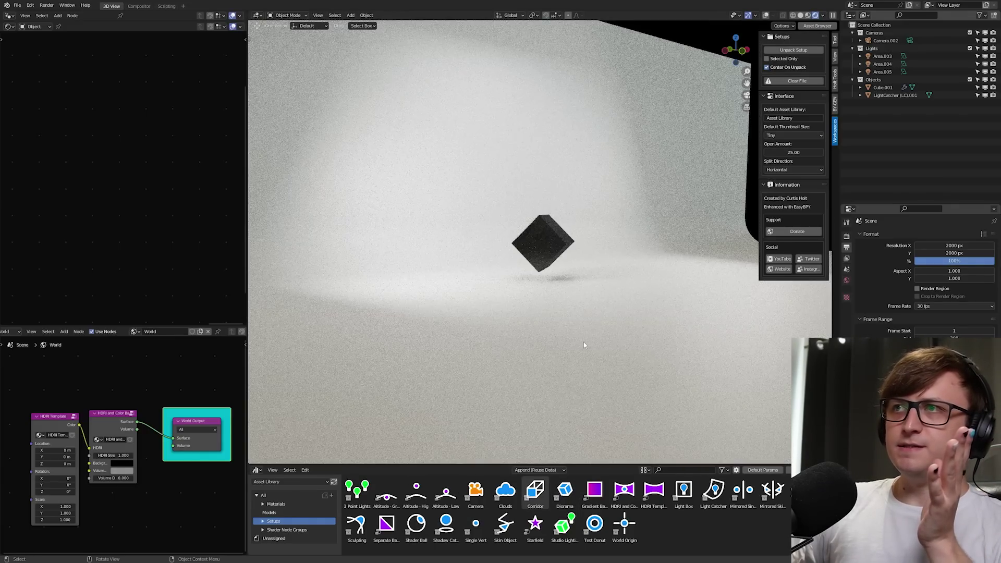
key(KP_0)
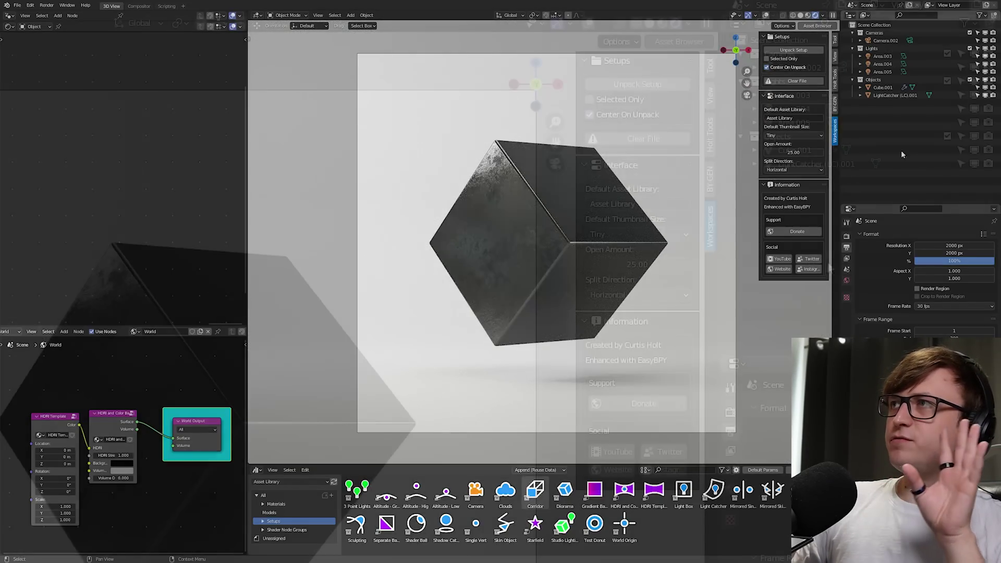
drag(950, 159, 876, 24)
click(891, 145)
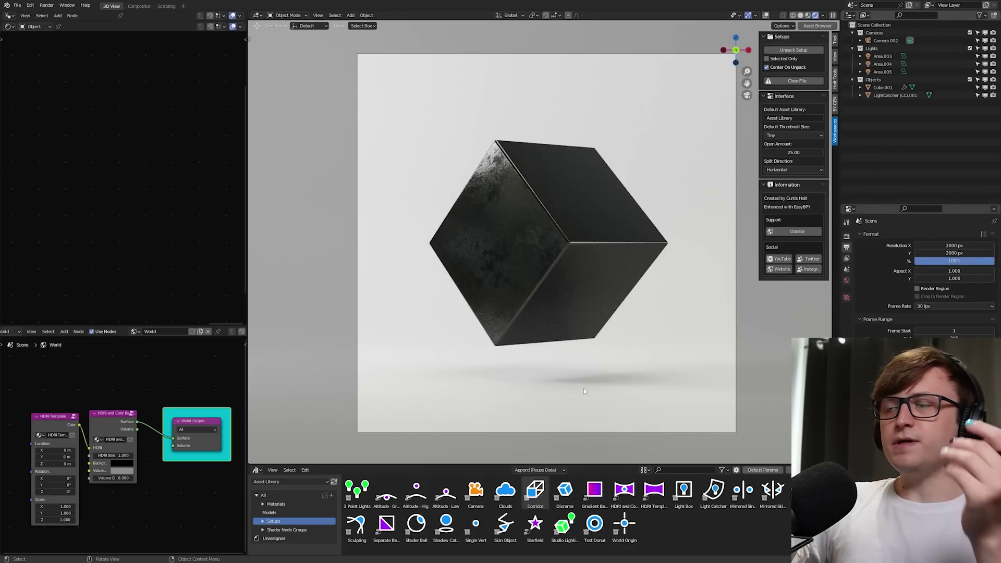
Step: Delete the cube and the light catcher and add the Test Donut setup in front of the camera
key(KP_0)
click(554, 248)
key(Delete)
click(578, 274)
key(Delete)
drag(594, 523, 564, 250)
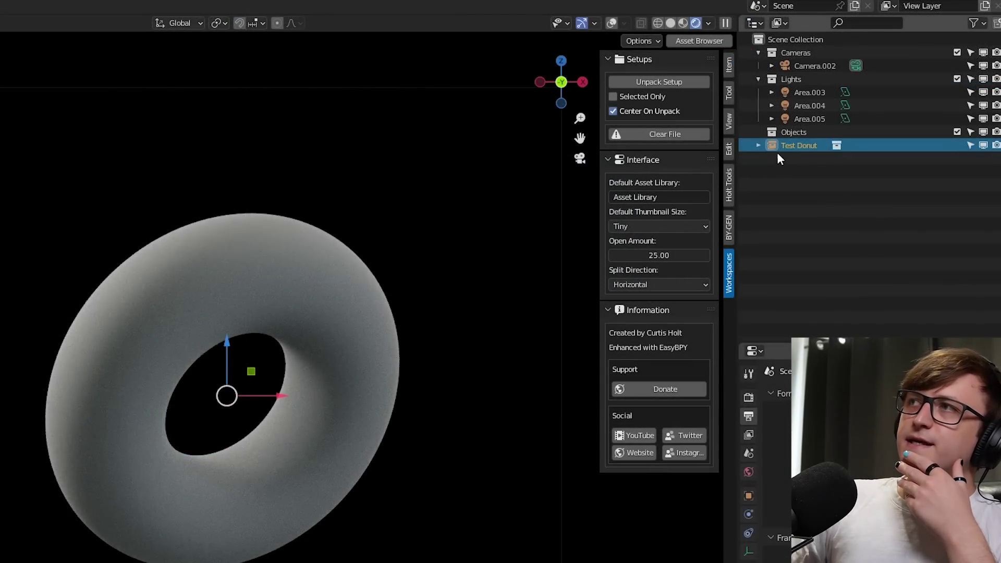
Step: Expand the Test Donut instance in the outliner and convert it into real objects with Make Instances Real
click(799, 151)
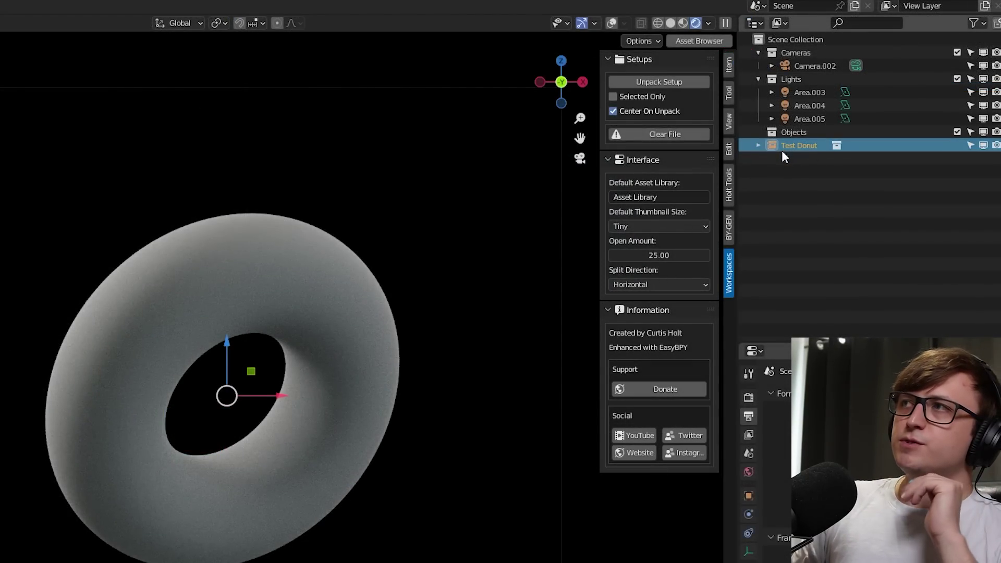
click(758, 145)
click(803, 158)
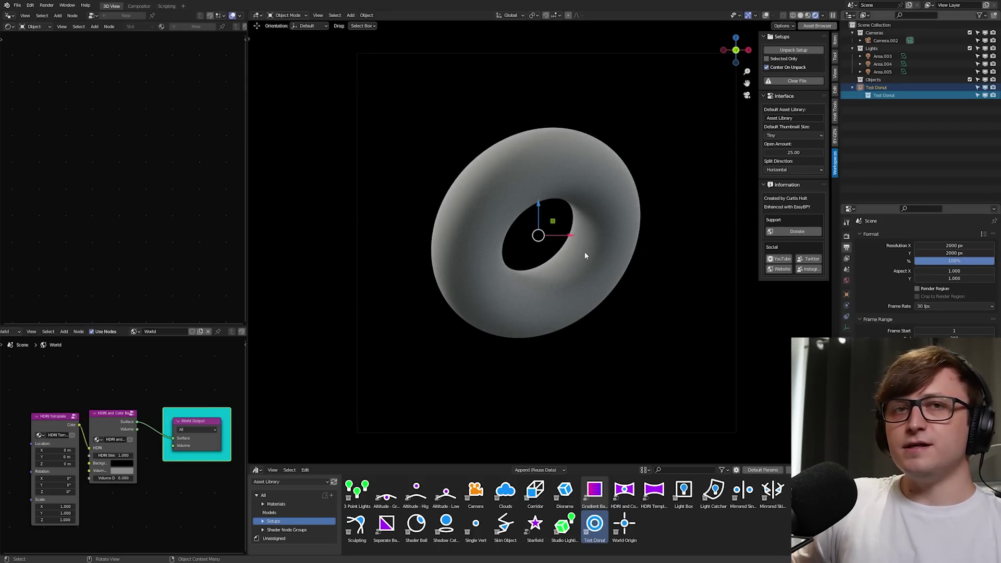
middle_drag(576, 249, 573, 242)
key(ctrl+a)
click(544, 327)
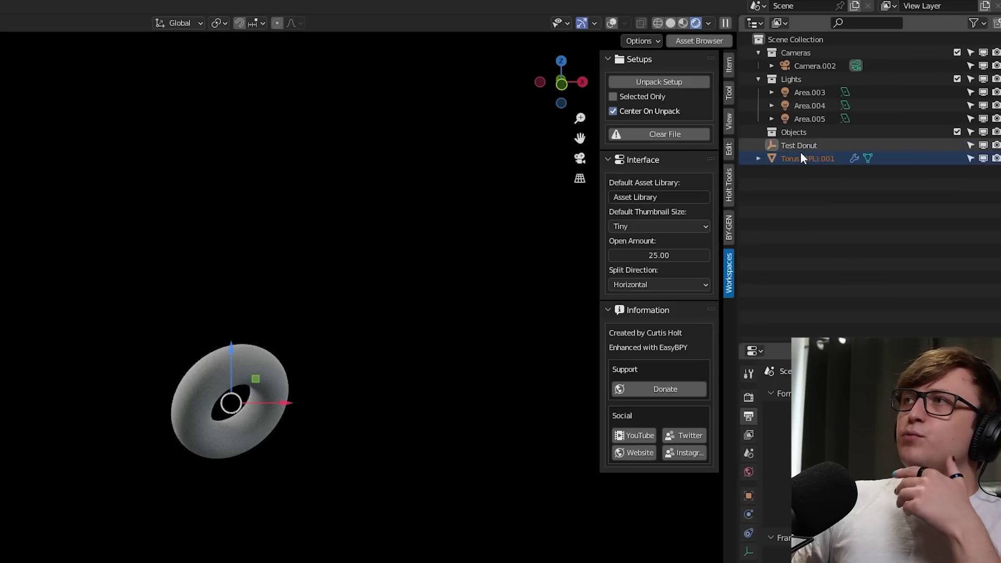
click(805, 148)
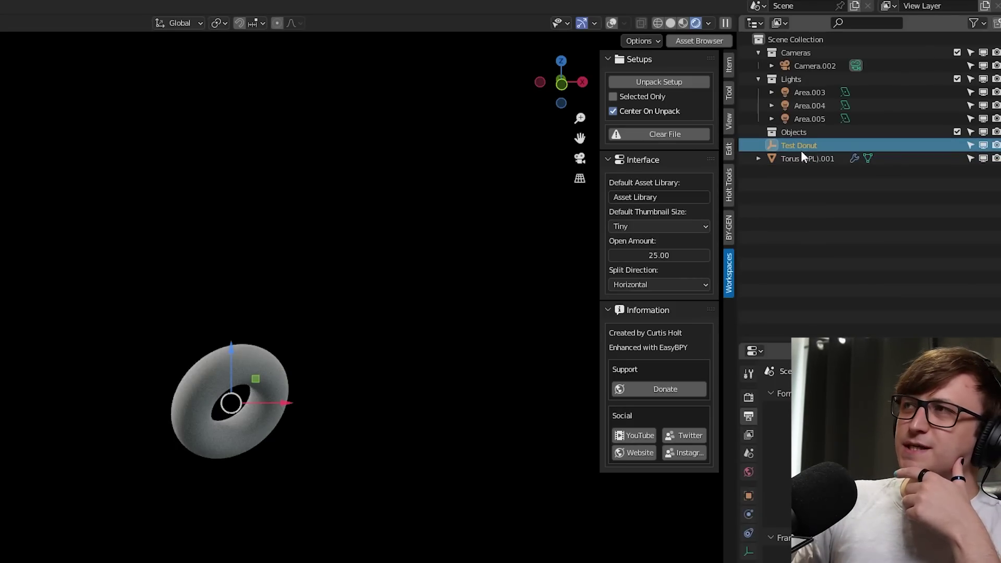
click(809, 233)
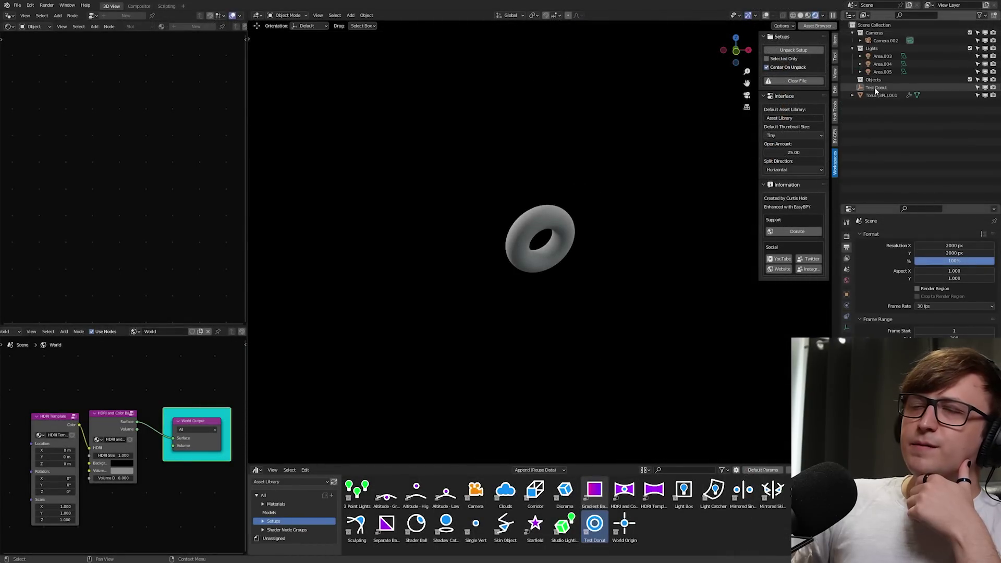
Step: Add the 3 Point Lights setup near the donut, make its instance real and inspect the lights with overlays on
drag(357, 493, 527, 214)
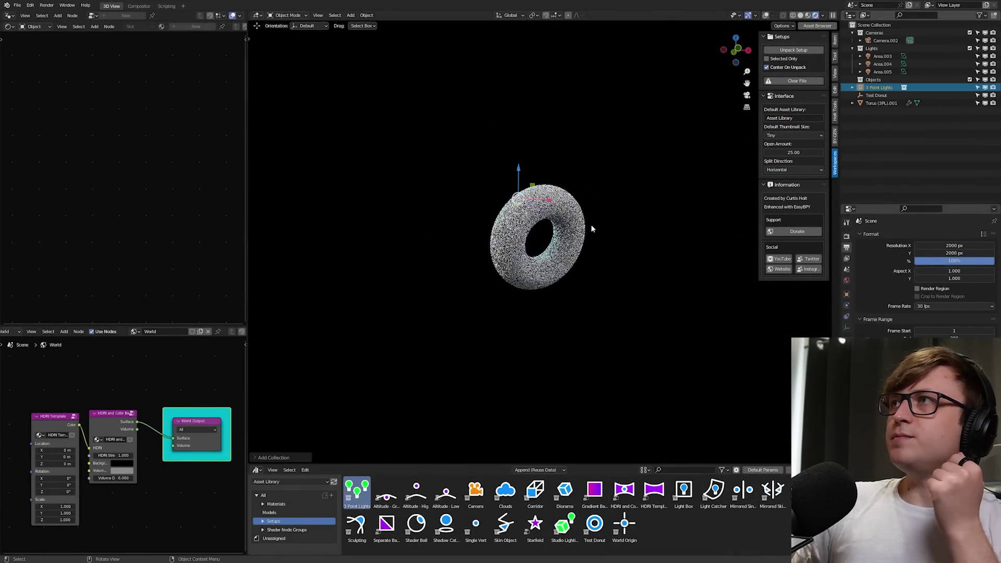
key(ctrl+a)
click(545, 129)
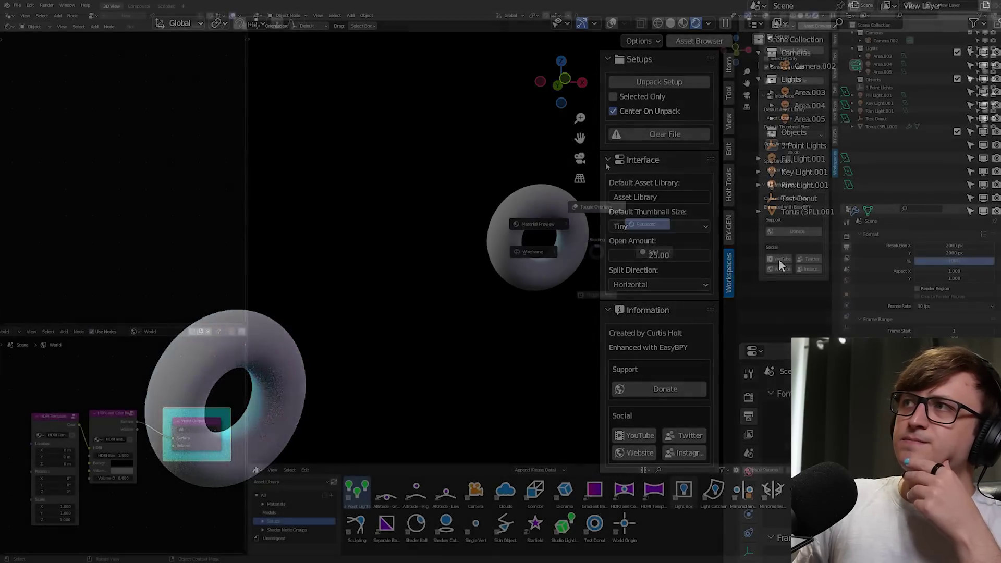
scroll(587, 323, down, 3)
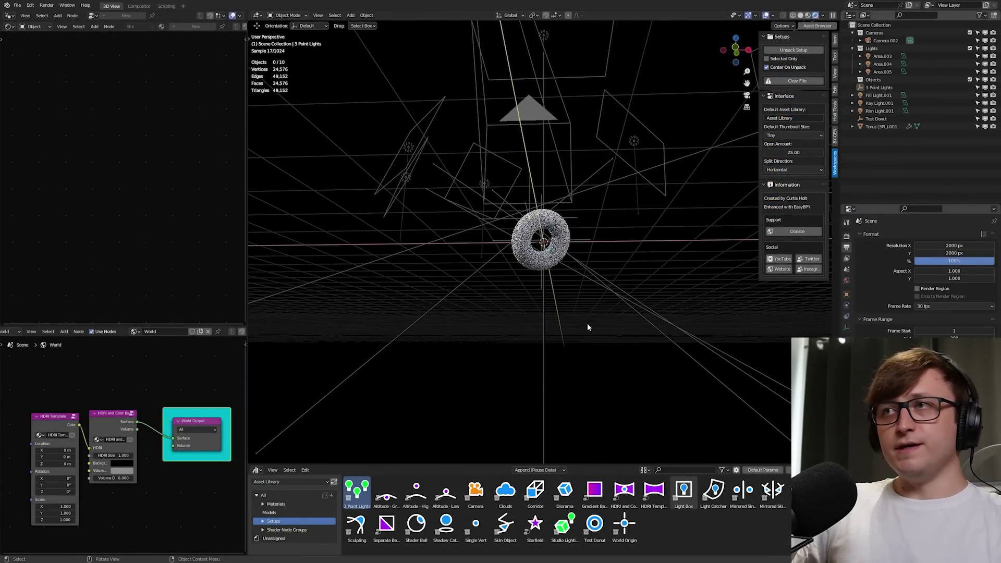
middle_drag(586, 323, 558, 386)
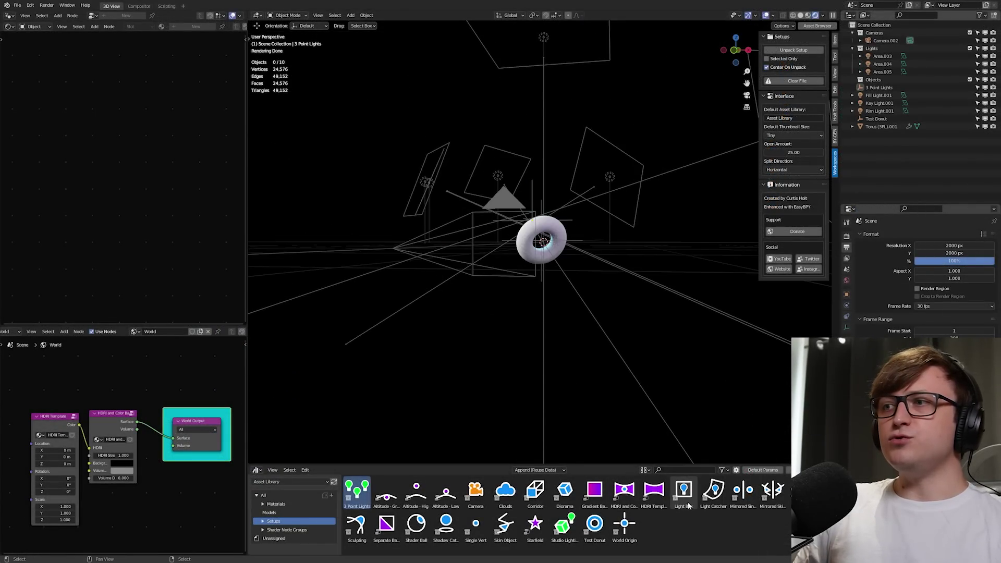
Step: Add the Light Catcher setup and move it behind the donut in camera view
drag(713, 492, 670, 142)
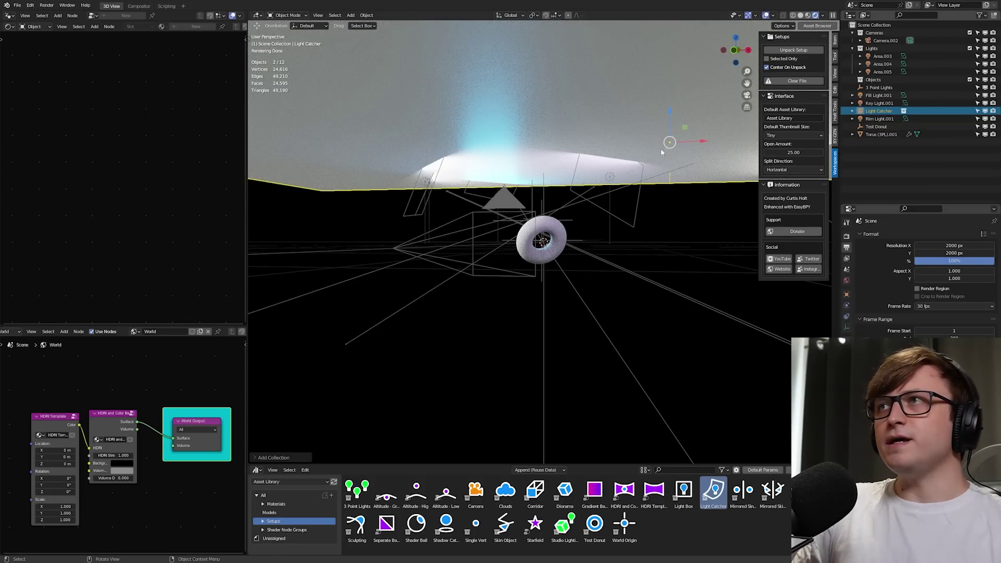
key(KP_0)
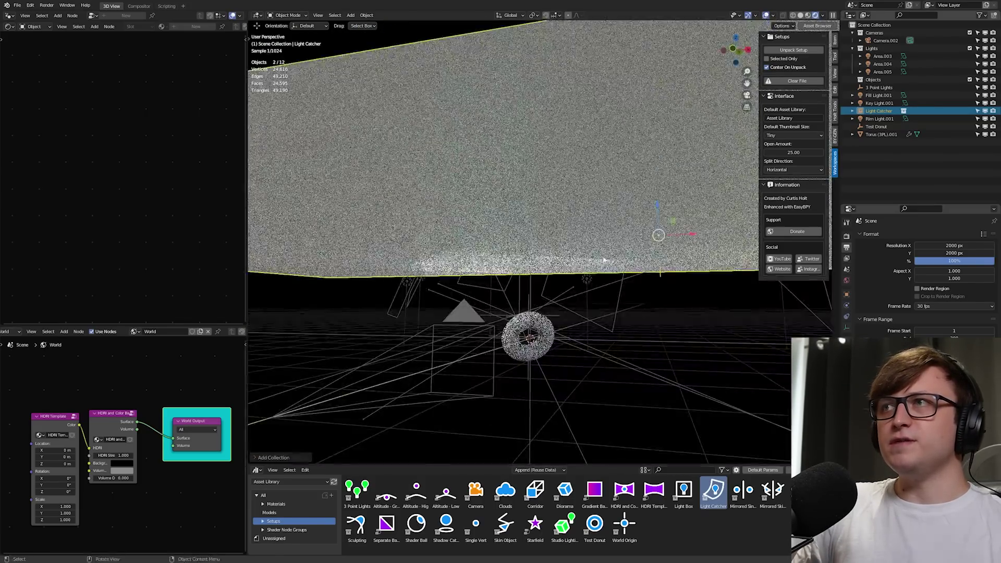
key(g)
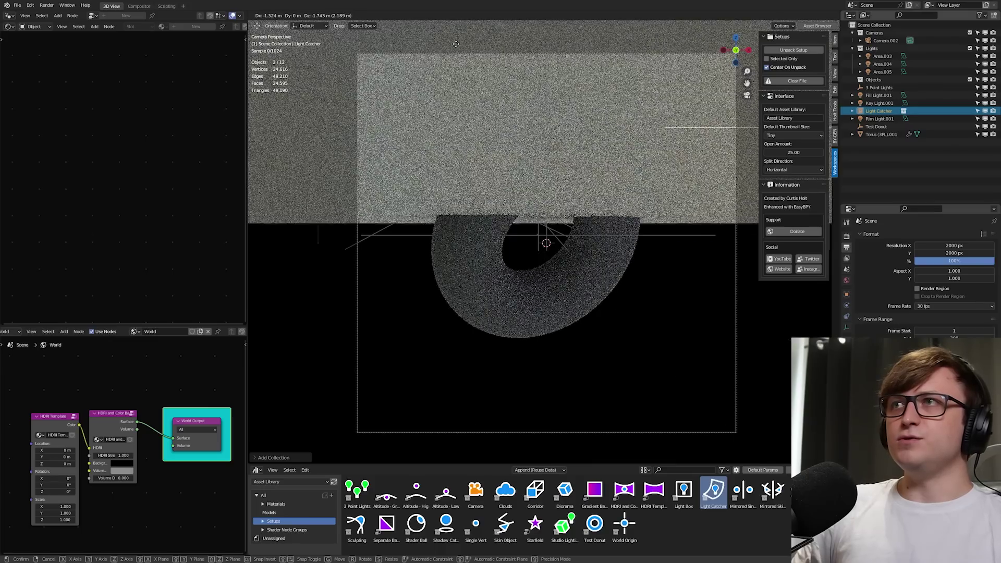
click(462, 198)
shift+click(462, 198)
key(g)
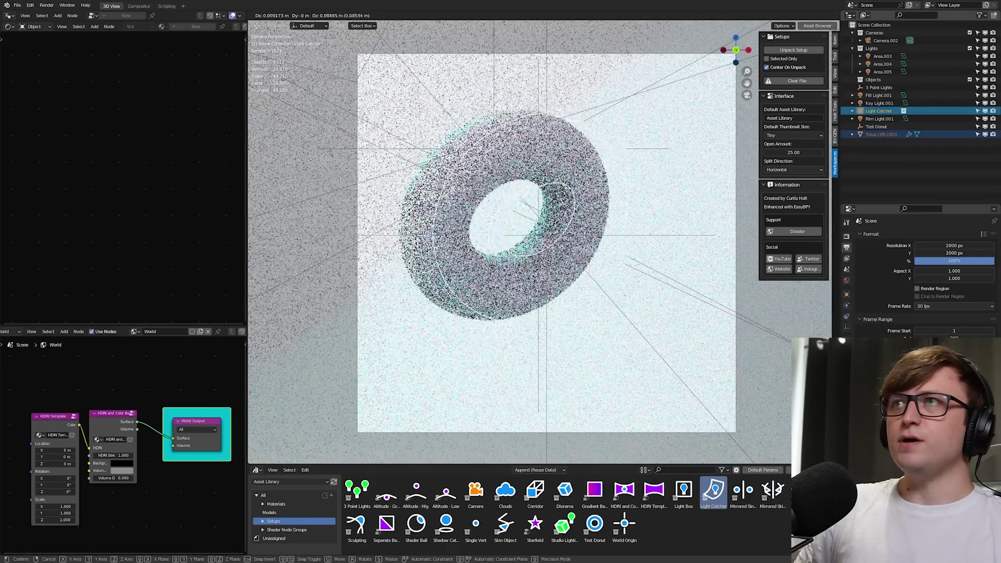
right_click(472, 227)
middle_drag(472, 224, 687, 154)
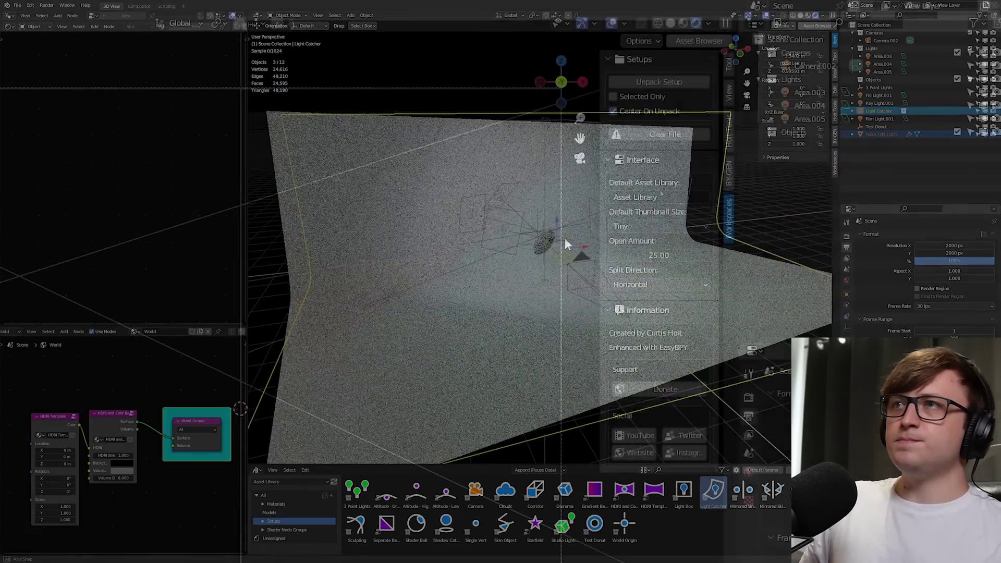
Step: Clear the donut scene's objects and collections from the file
click(799, 82)
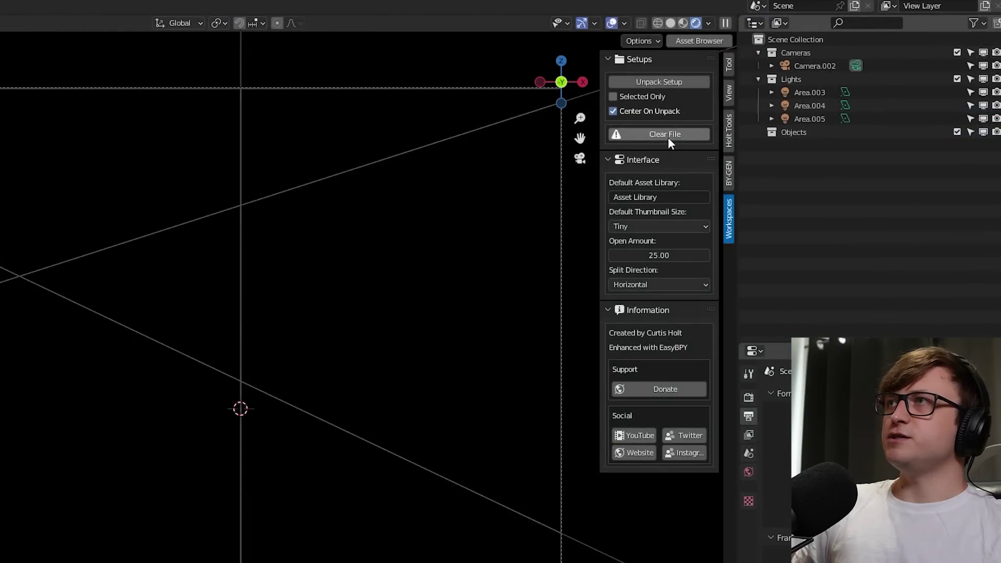
click(664, 134)
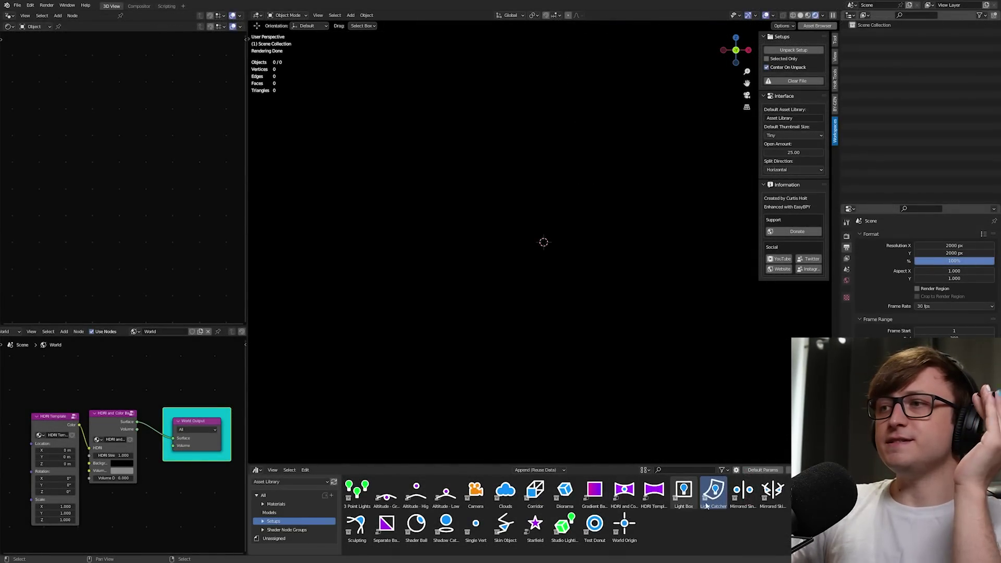
Step: Add the Light Catcher, Diorama and Studio Lighting setups at rough positions and unpack them centred on the origin
drag(713, 490, 658, 443)
drag(565, 490, 500, 427)
drag(565, 524, 546, 352)
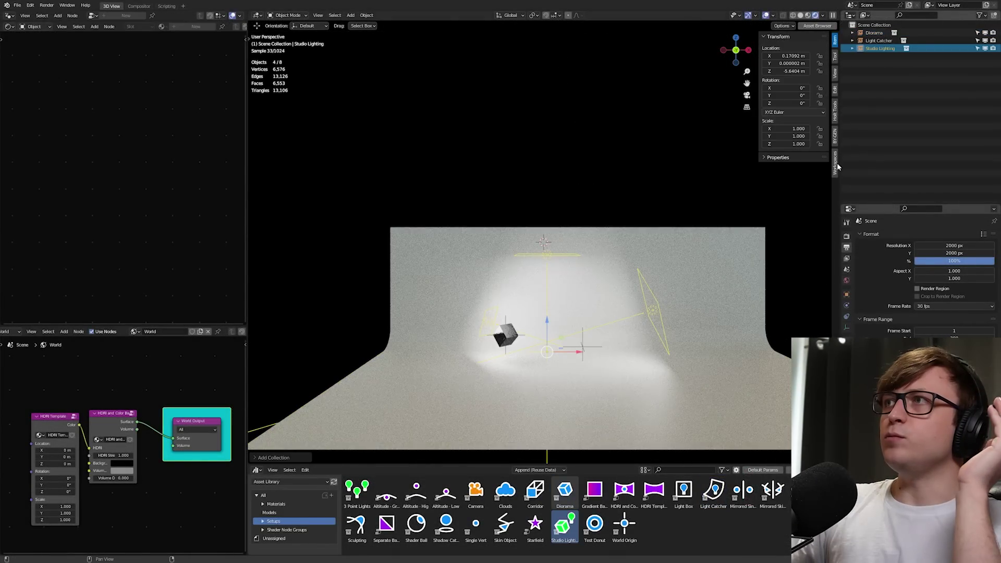
click(834, 161)
click(794, 50)
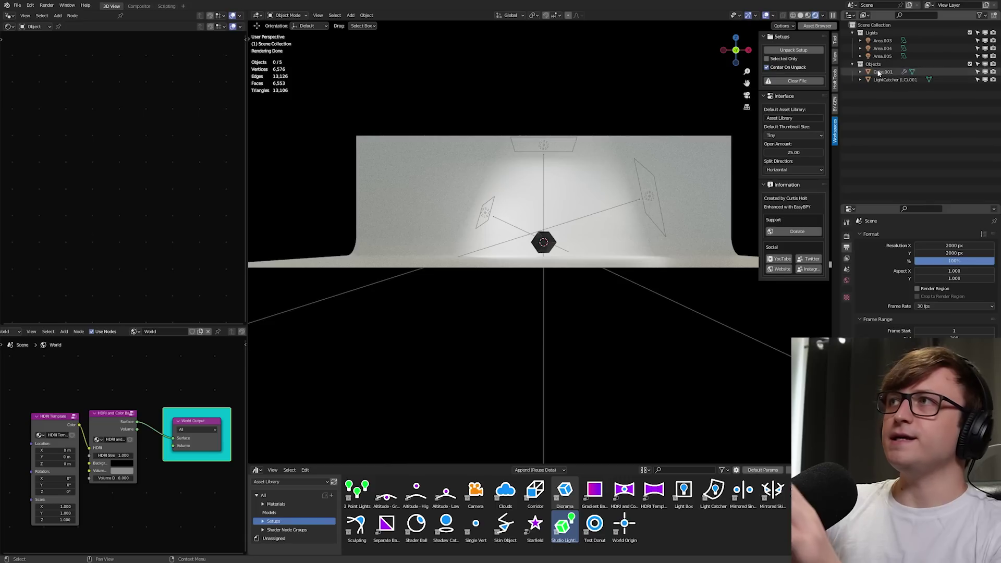
Step: Add the Camera setup while the Lights collection is active and unpack it into its own collection
click(872, 33)
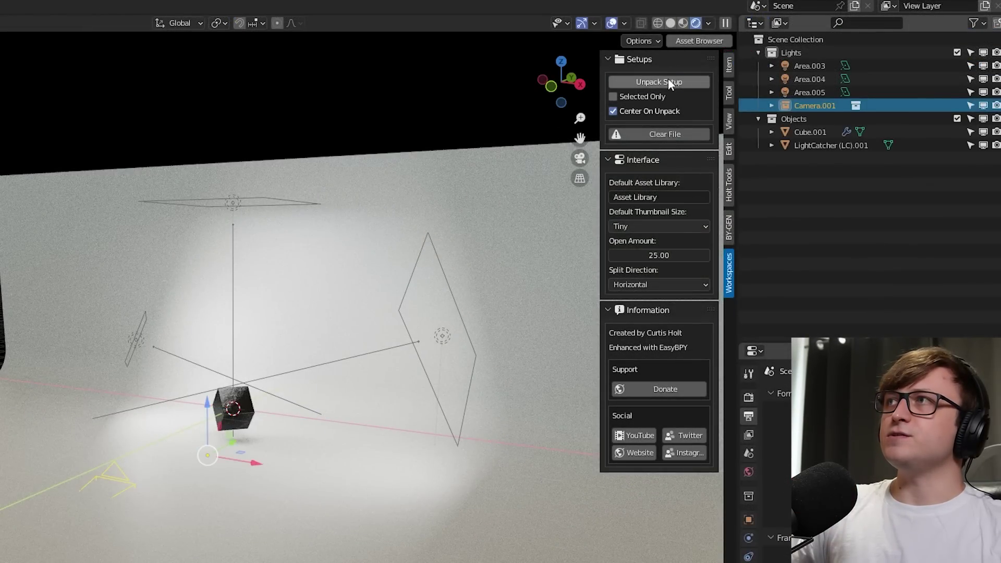
click(668, 78)
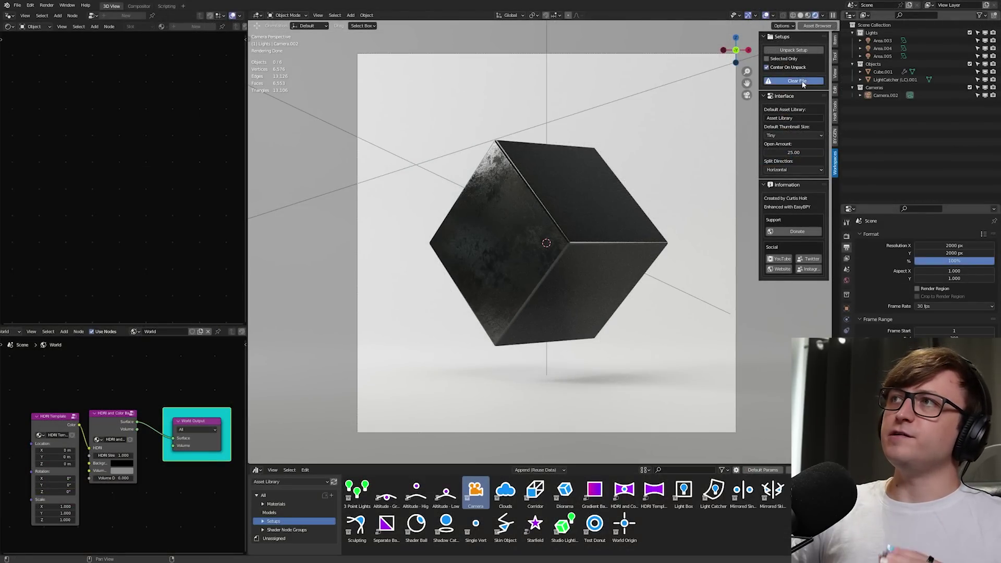
Step: Clear all objects and collections from the studio scene
click(802, 83)
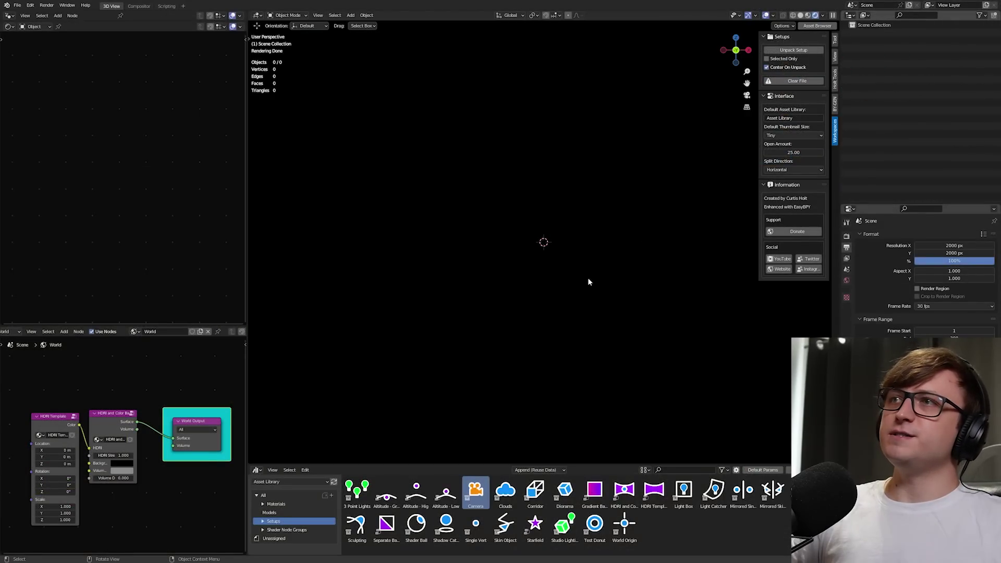
drag(785, 542, 349, 489)
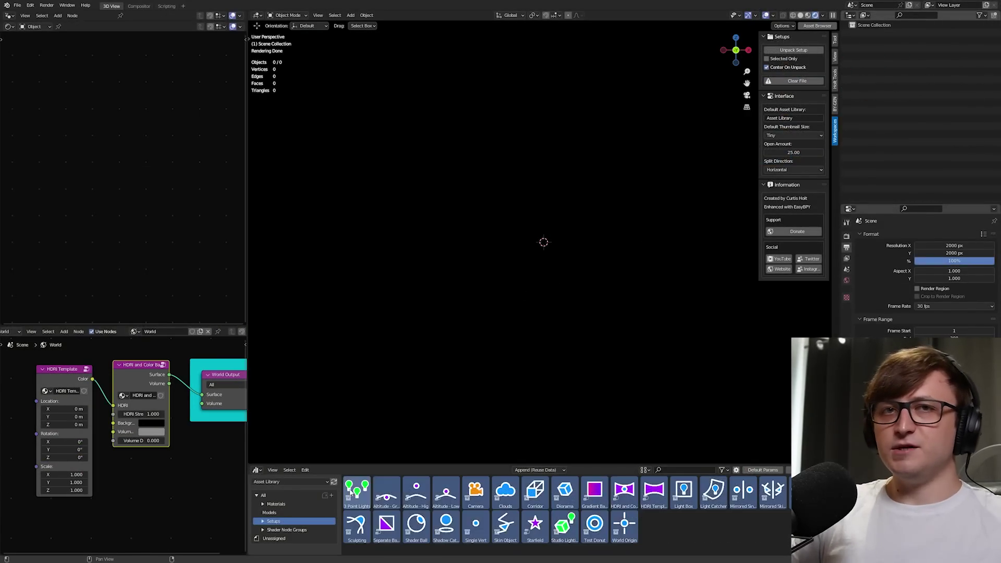
click(693, 525)
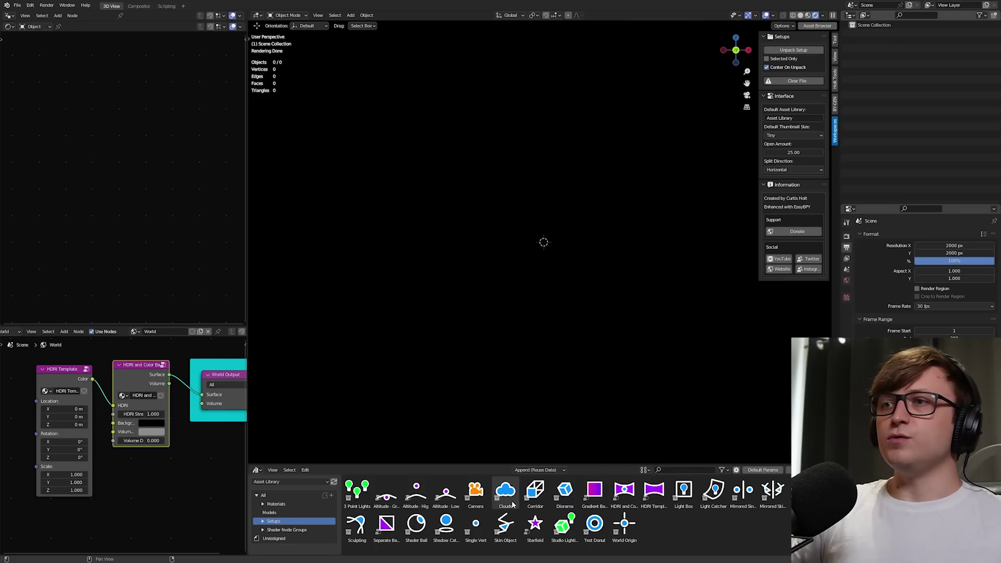
Step: Add the Clouds setup to the empty scene and unpack it
drag(513, 504, 552, 237)
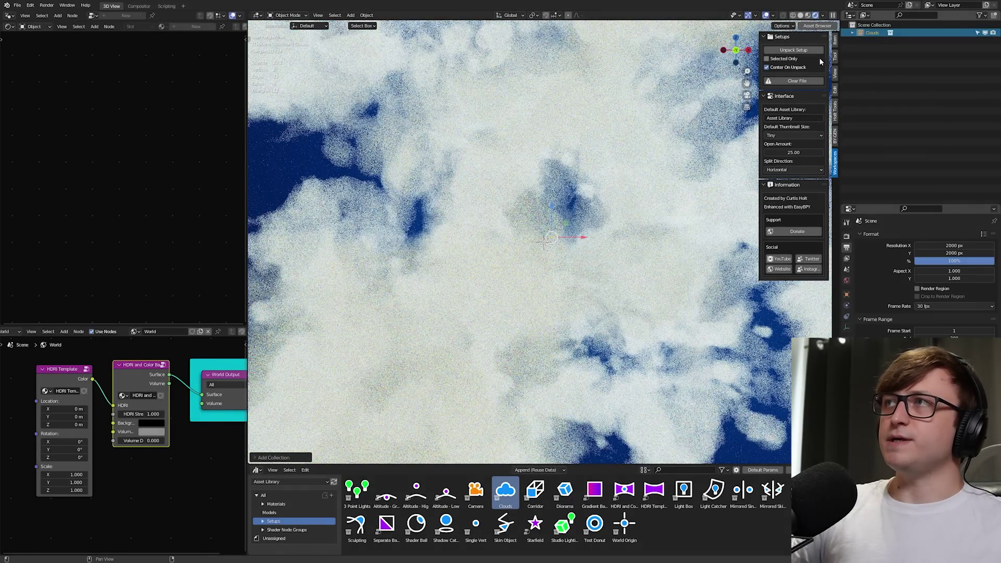
click(793, 50)
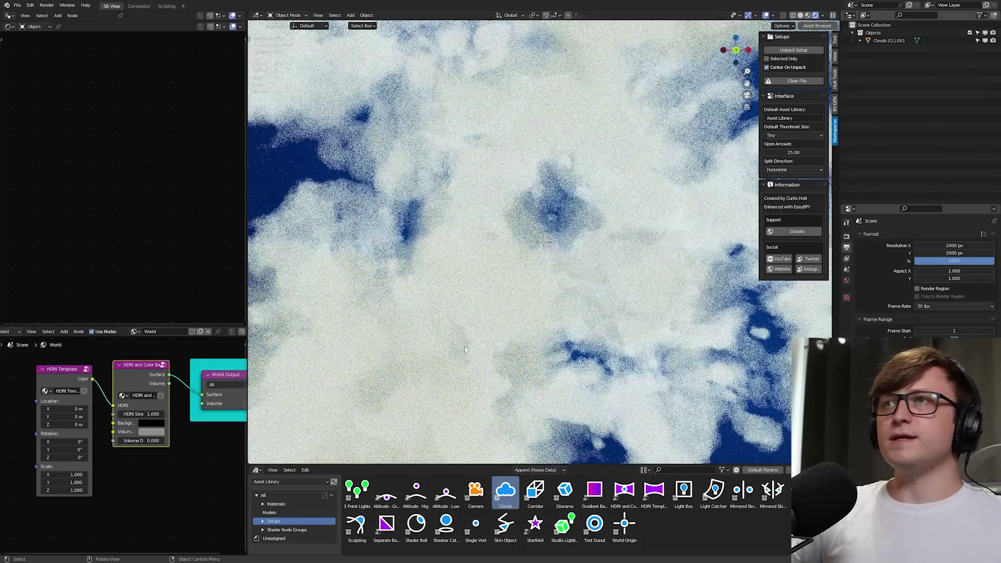
middle_drag(541, 177, 541, 242)
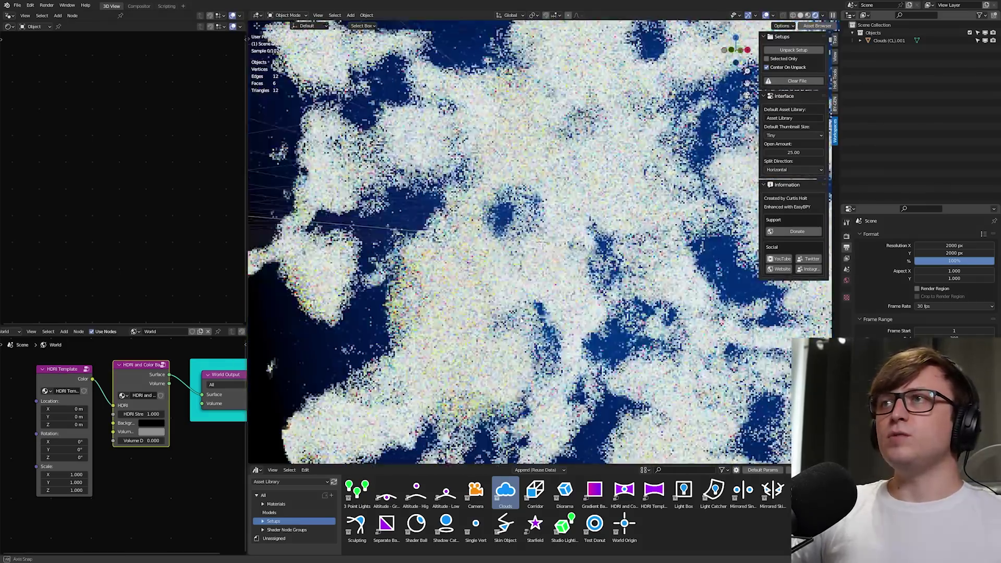
Step: Add the Camera setup to the clouds scene, unpack it and look through the camera
mouse_move(516, 320)
middle_down()
mouse_move(573, 319)
mouse_move(498, 319)
middle_up()
drag(475, 495, 522, 247)
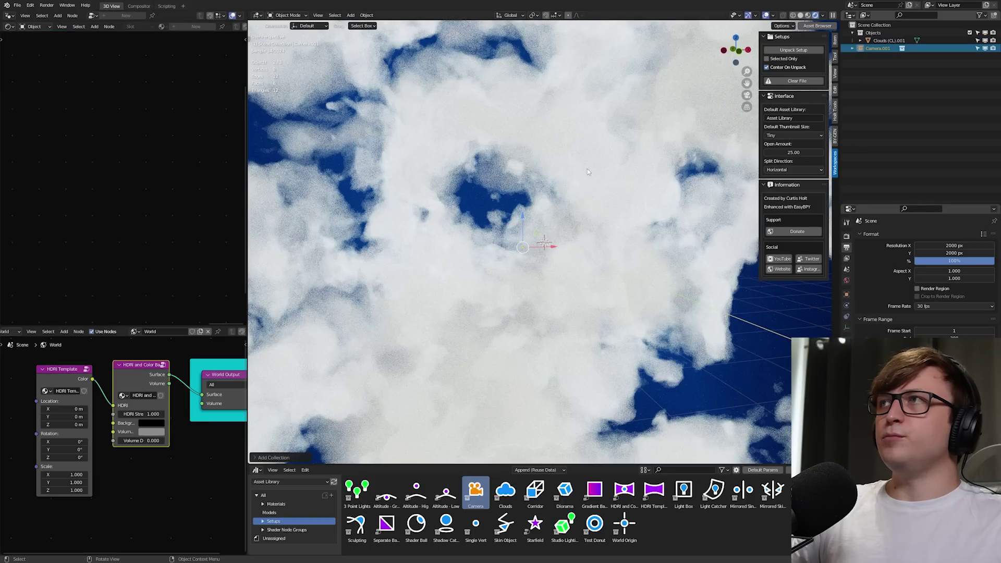
click(793, 50)
key(KP_0)
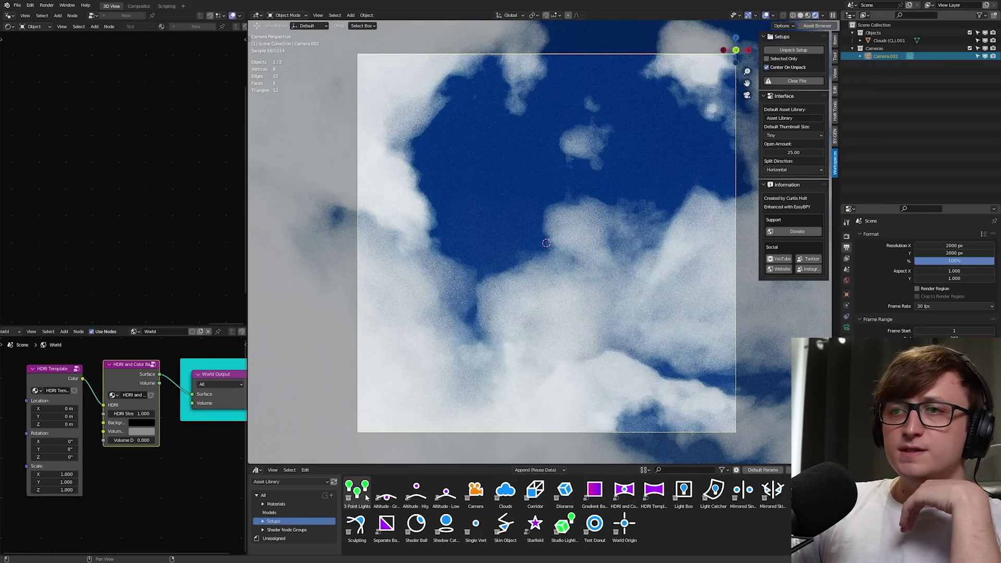
drag(368, 495, 368, 488)
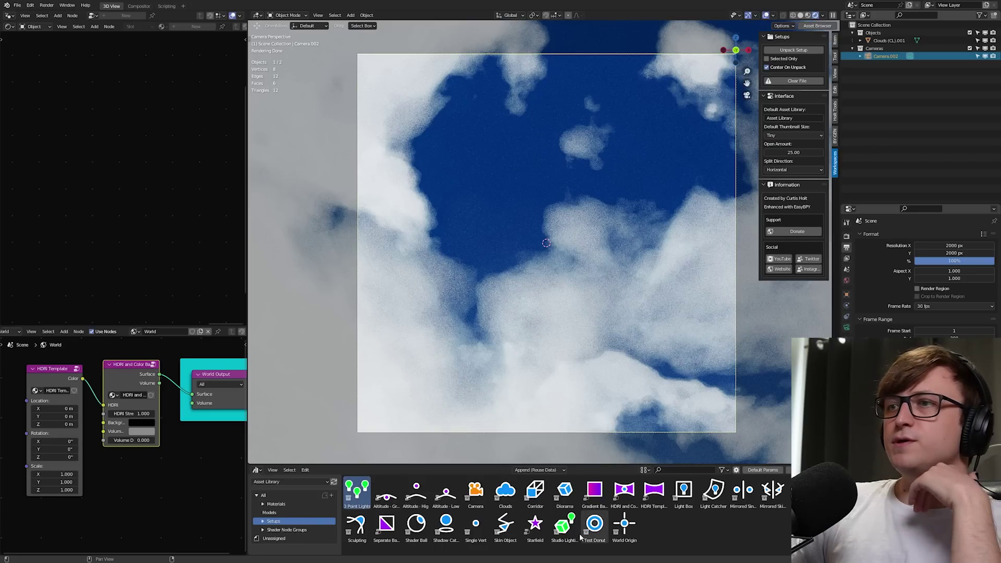
click(563, 536)
click(564, 546)
drag(475, 493, 475, 487)
click(687, 530)
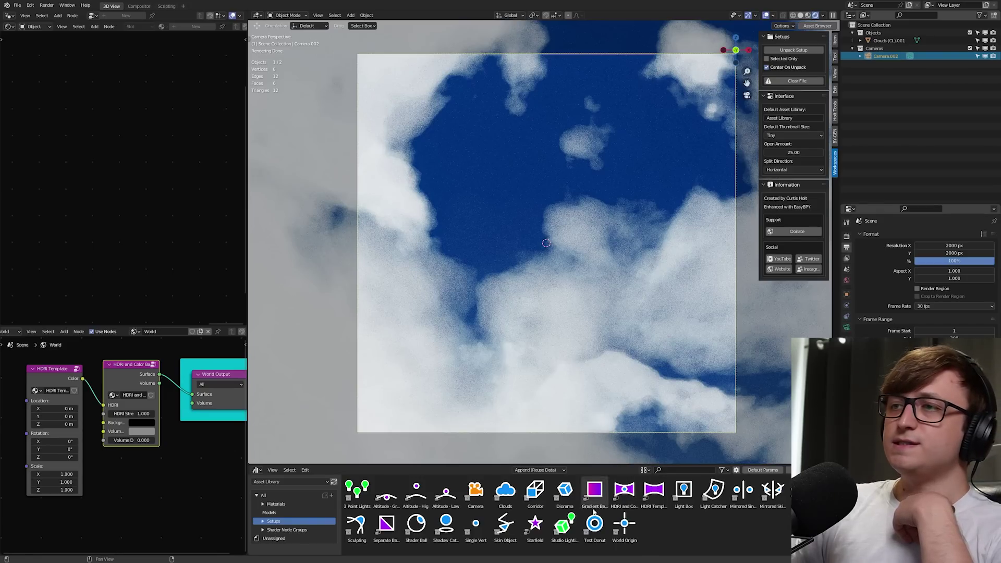
middle_drag(116, 463, 127, 459)
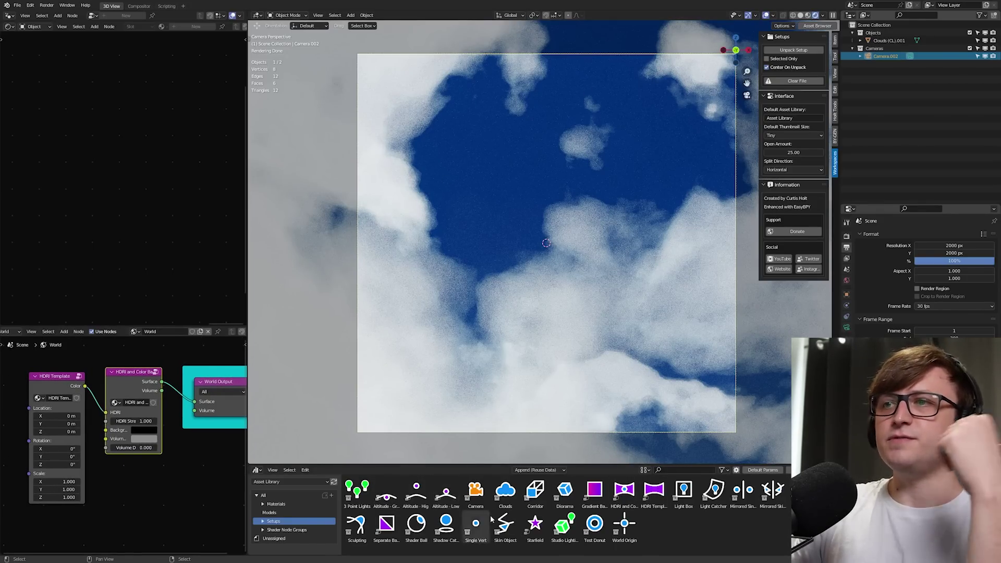
Step: Add the Altitude - Low setup to the world nodes and connect its Surface output to the World Output's Surface
drag(445, 496, 319, 487)
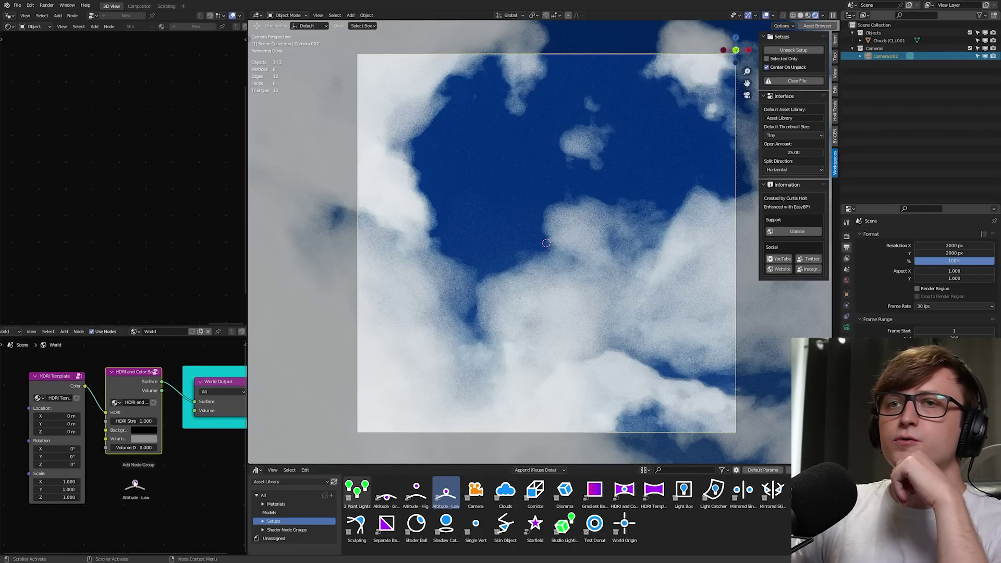
drag(134, 484, 137, 484)
middle_drag(197, 491, 176, 499)
drag(161, 503, 174, 409)
middle_drag(615, 318, 566, 281)
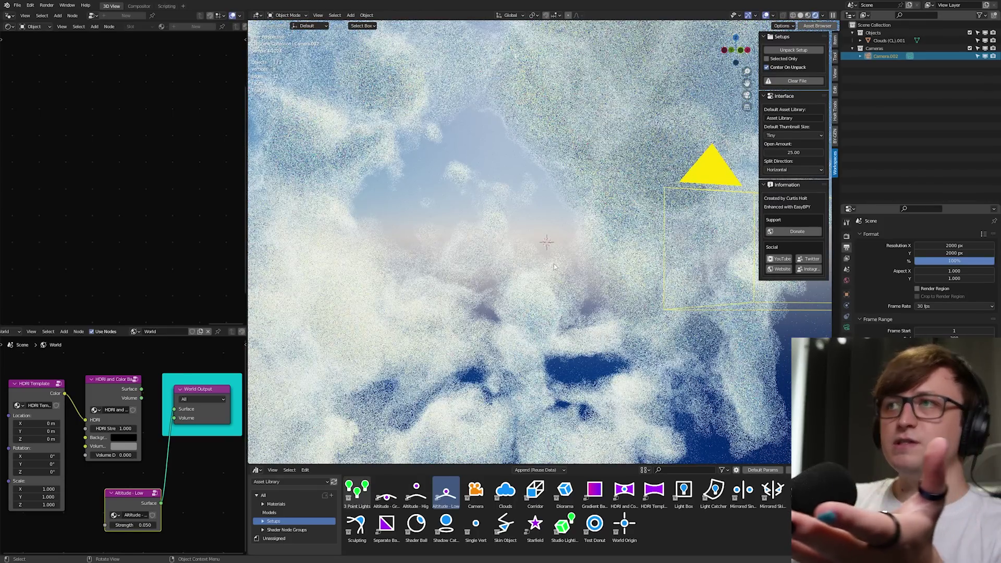
key(KP_0)
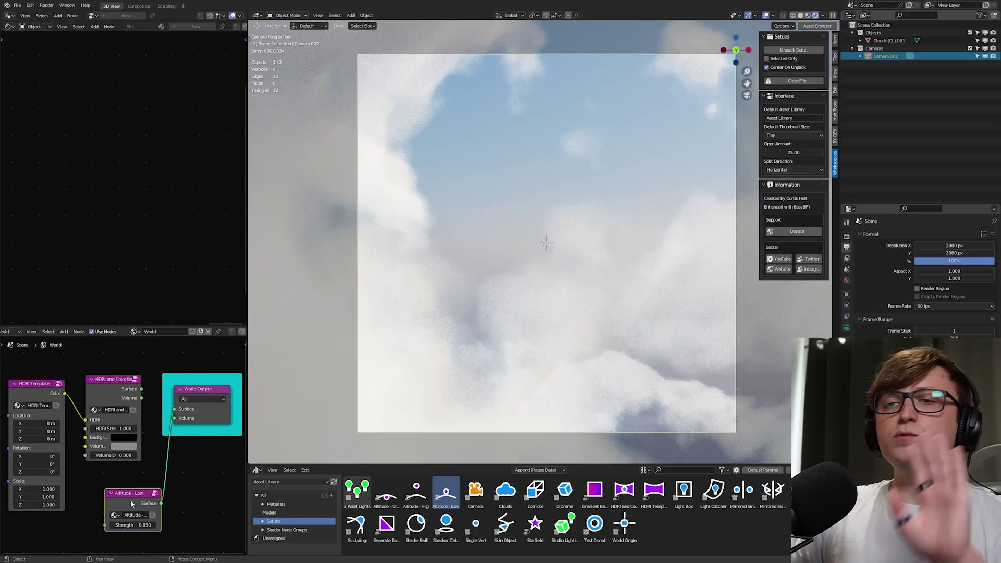
drag(130, 499, 117, 480)
Step: Delete the Altitude - Low node from the world nodes and clear all objects and collections from the file
click(889, 40)
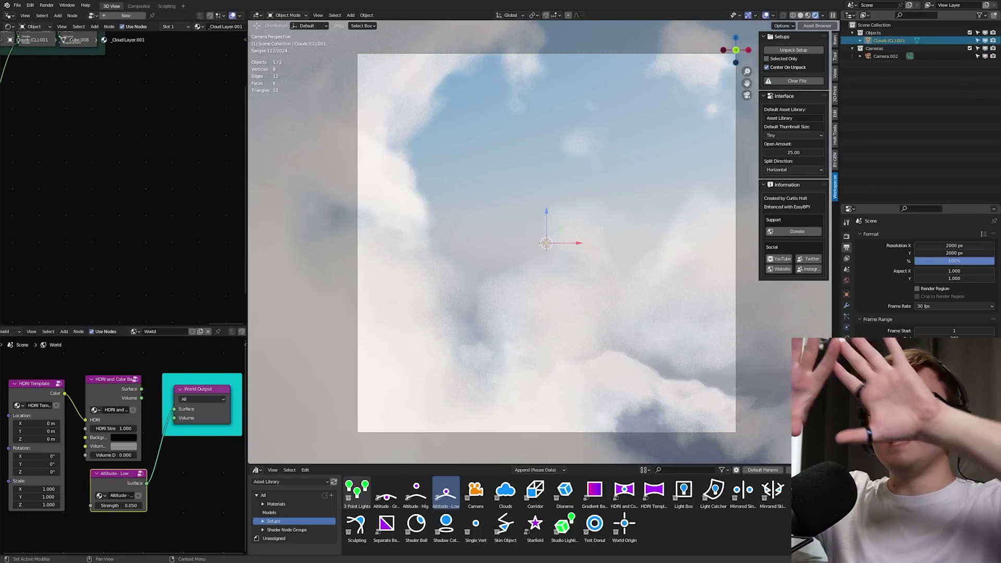
scroll(129, 473, down, 1)
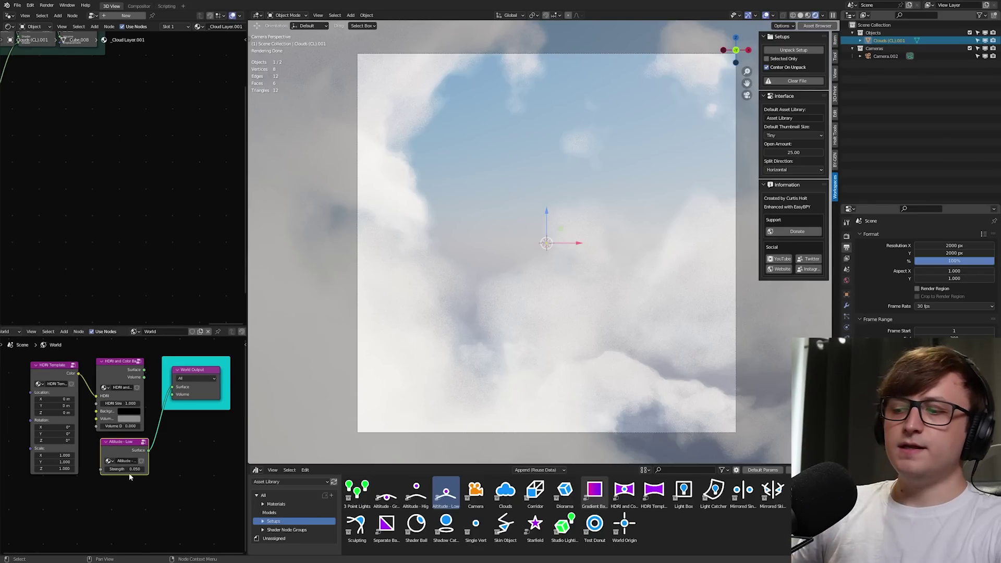
key(x)
click(800, 81)
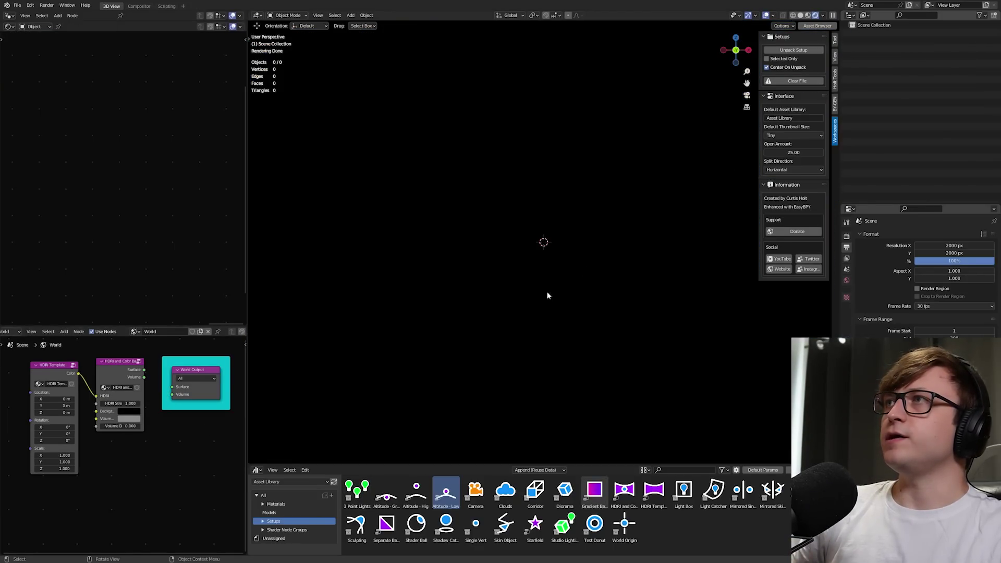
Step: Load a fresh startup file and switch the 3D viewport to rendered shading
key(ctrl+z)
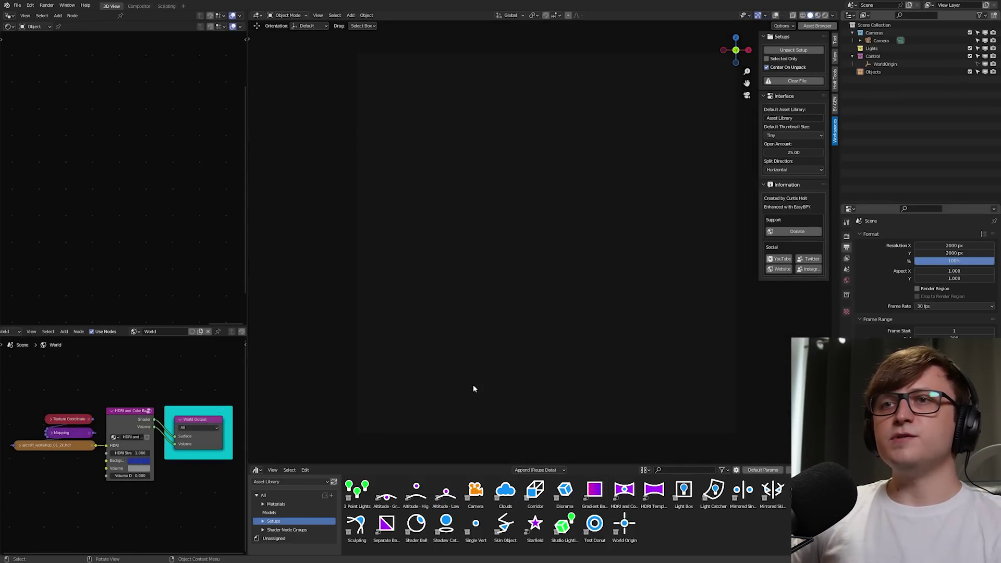
key(z)
click(627, 240)
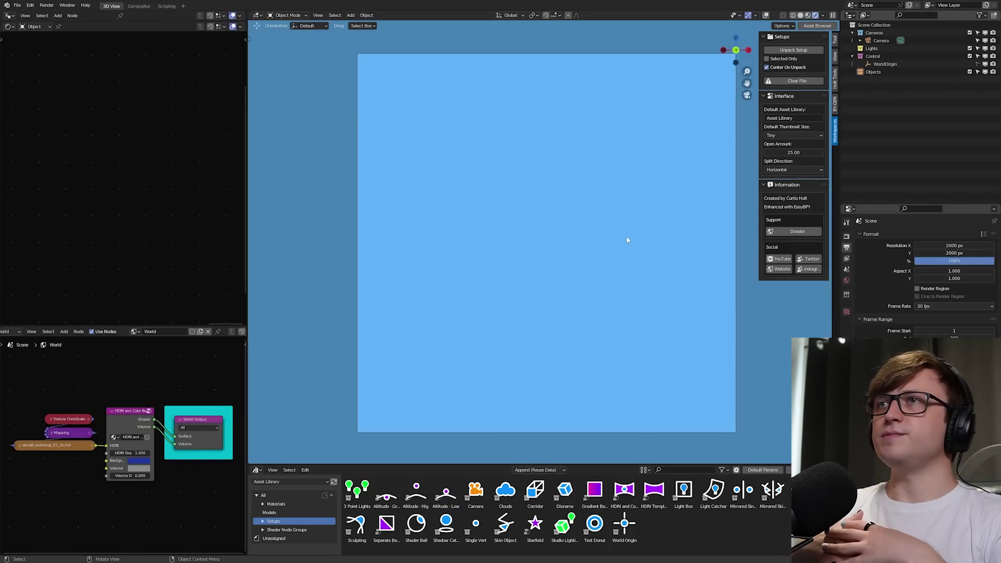
scroll(99, 521, up, 2)
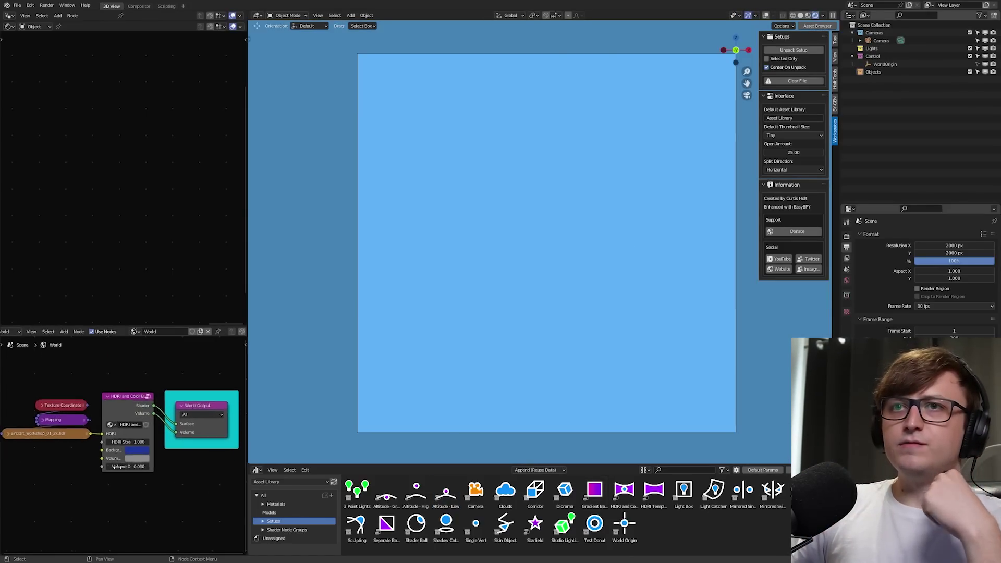
scroll(141, 438, down, 1)
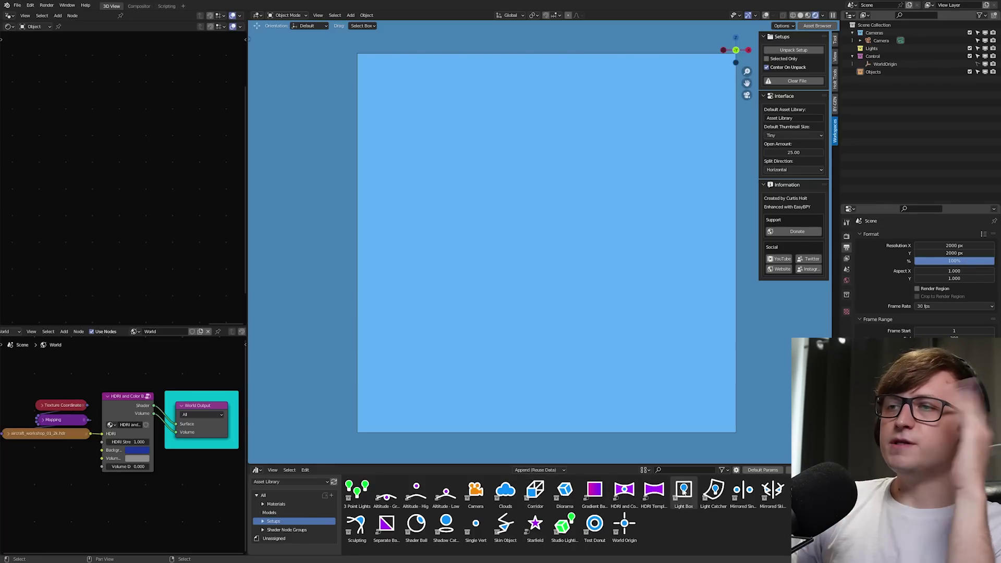
Step: Add the Test Donut, Shadow Catcher and 3 Point Lights setups to the Objects collection and unpack them centred on the origin
drag(594, 523, 535, 210)
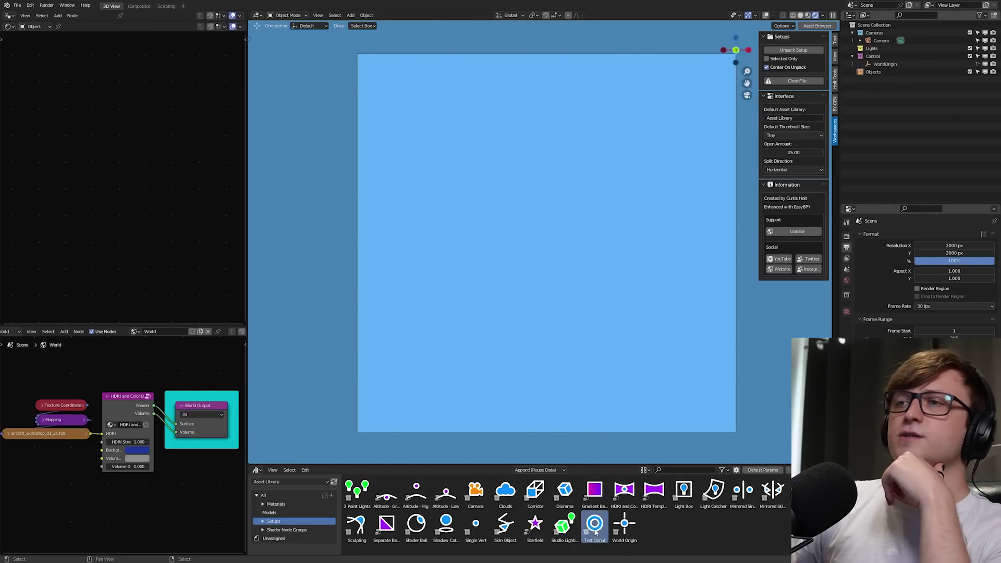
drag(594, 530, 575, 257)
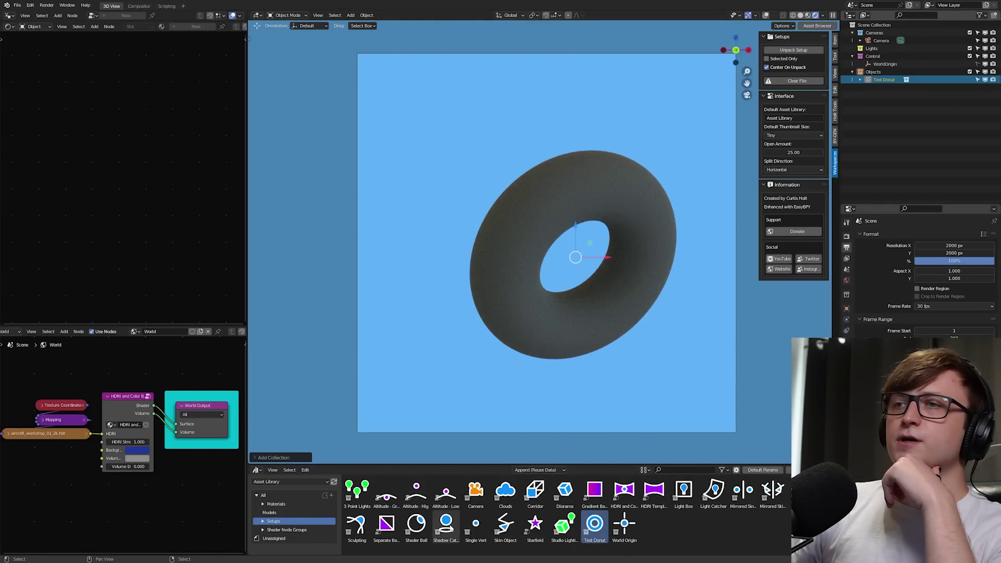
drag(357, 490, 756, 84)
click(777, 51)
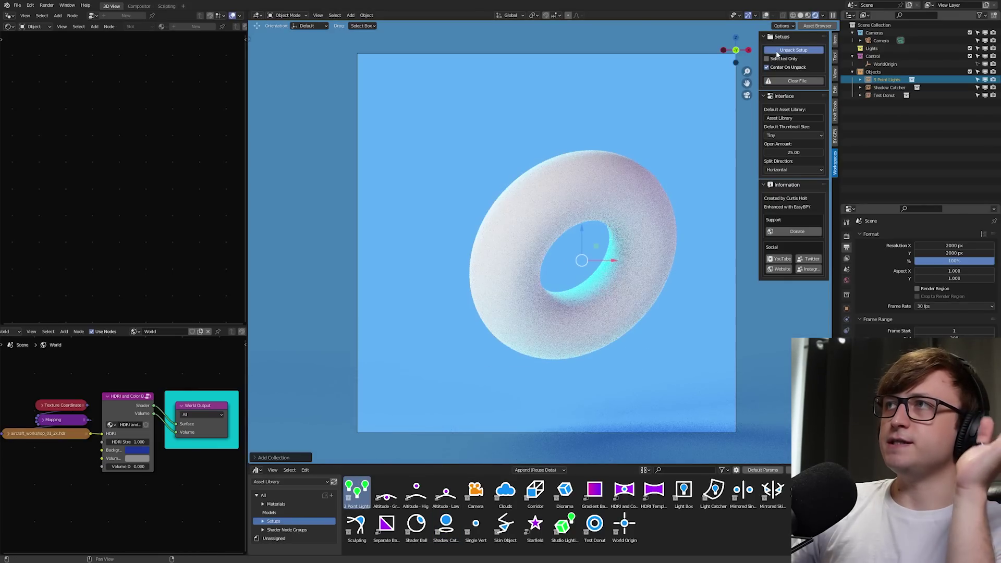
Step: Reposition and freely rotate the torus, clear the selection and look at it through the camera
click(585, 276)
middle_drag(604, 347, 583, 354)
scroll(579, 358, up, 1)
scroll(583, 353, up, 1)
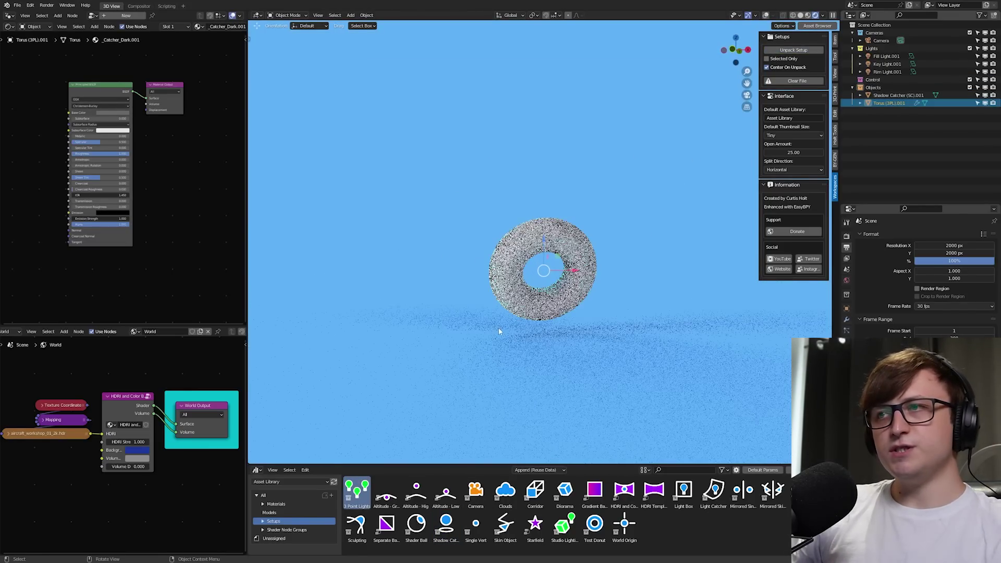
key(g)
click(583, 287)
key(r)
key(r)
click(611, 377)
key(alt+a)
middle_drag(573, 369, 591, 386)
key(KP_0)
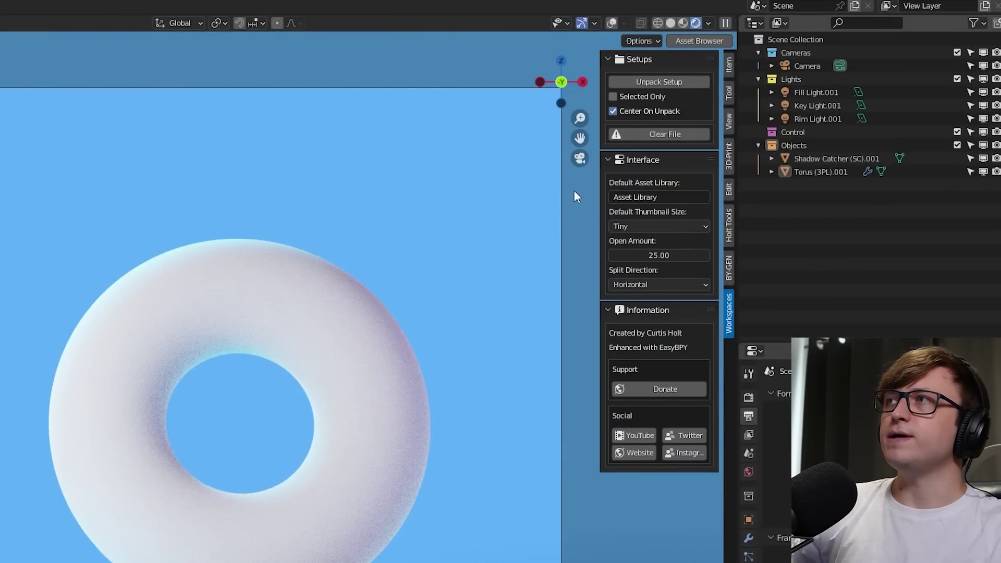
drag(882, 213, 786, 57)
click(799, 212)
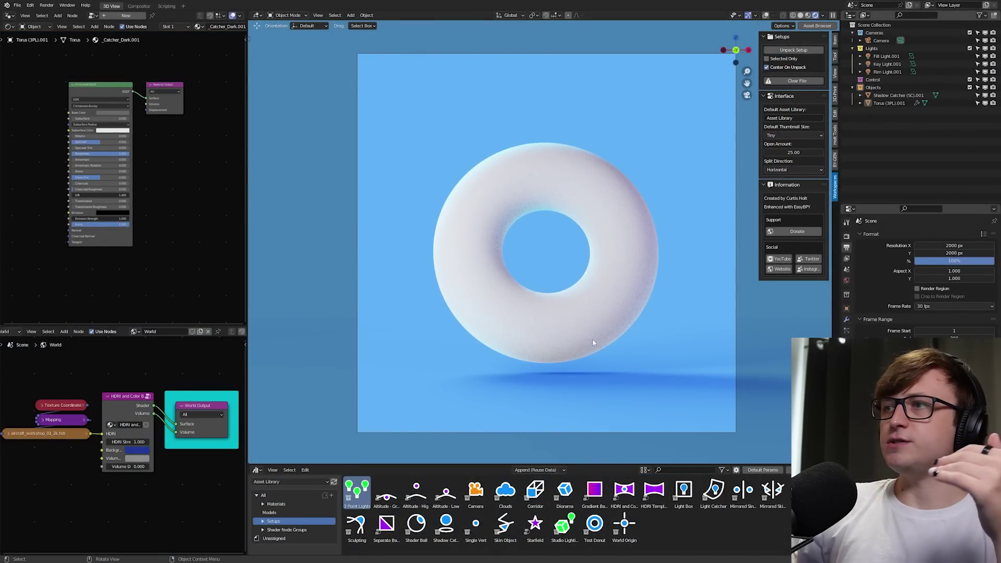
click(736, 345)
key(alt+a)
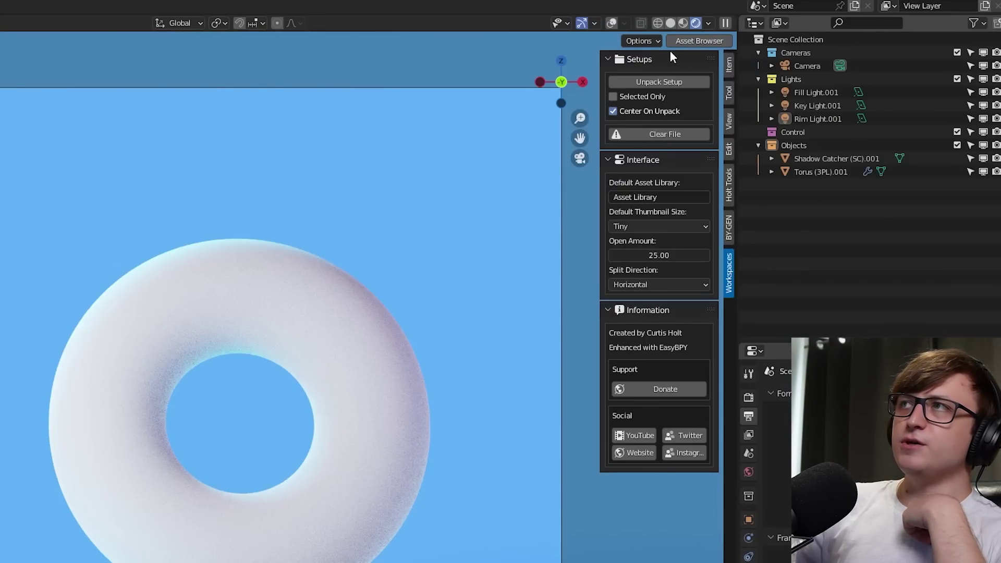
click(718, 37)
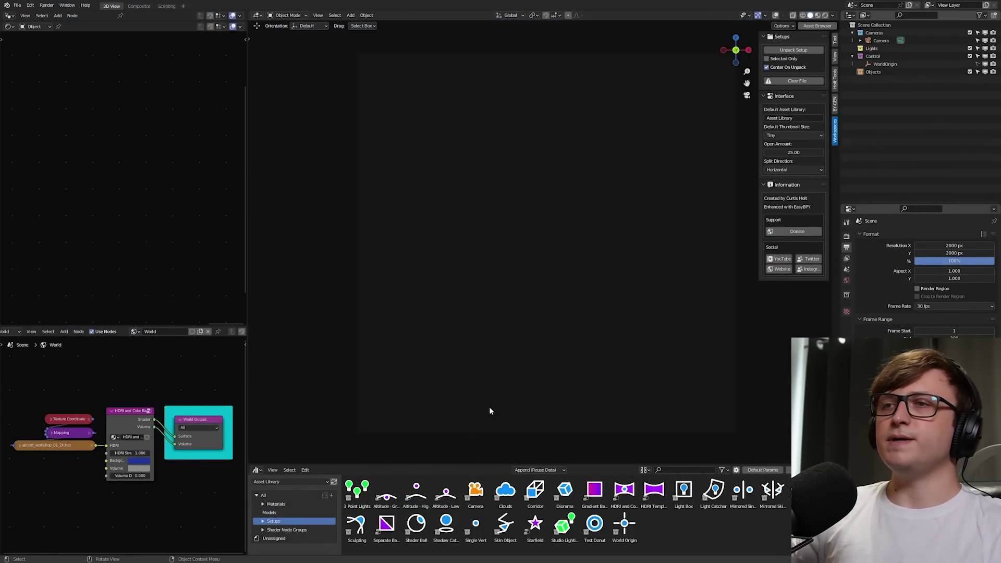
Step: Close the asset browser and show the startup scene in rendered shading
click(788, 469)
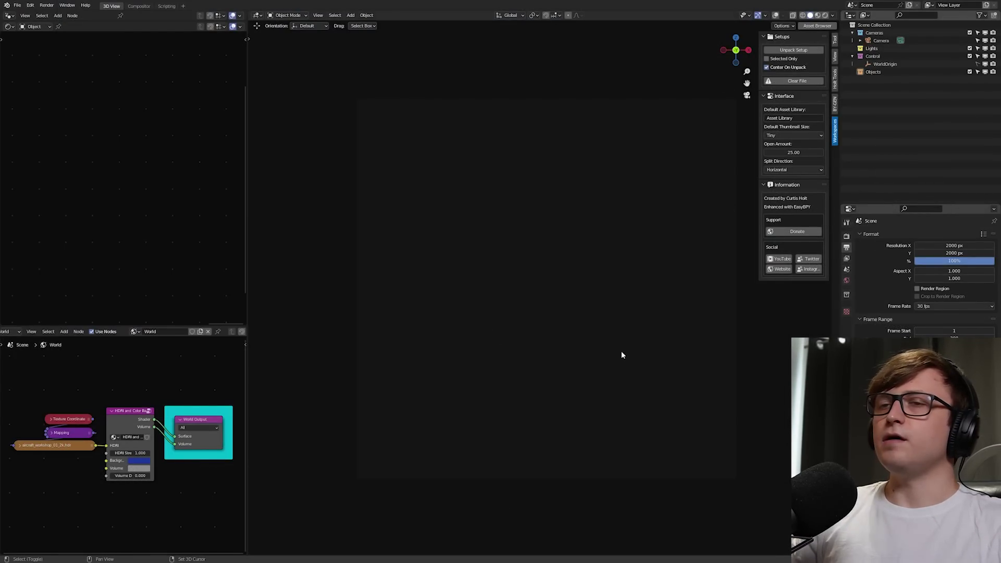
key(z)
click(572, 269)
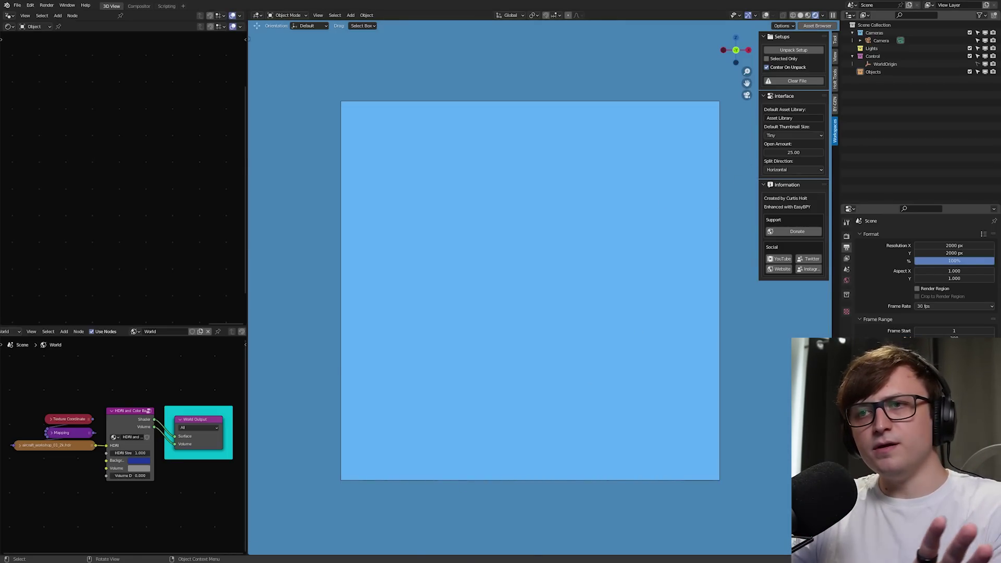
Step: Split off the lower part of the 3D viewport as a new Asset Browser area
drag(251, 551, 284, 404)
click(258, 409)
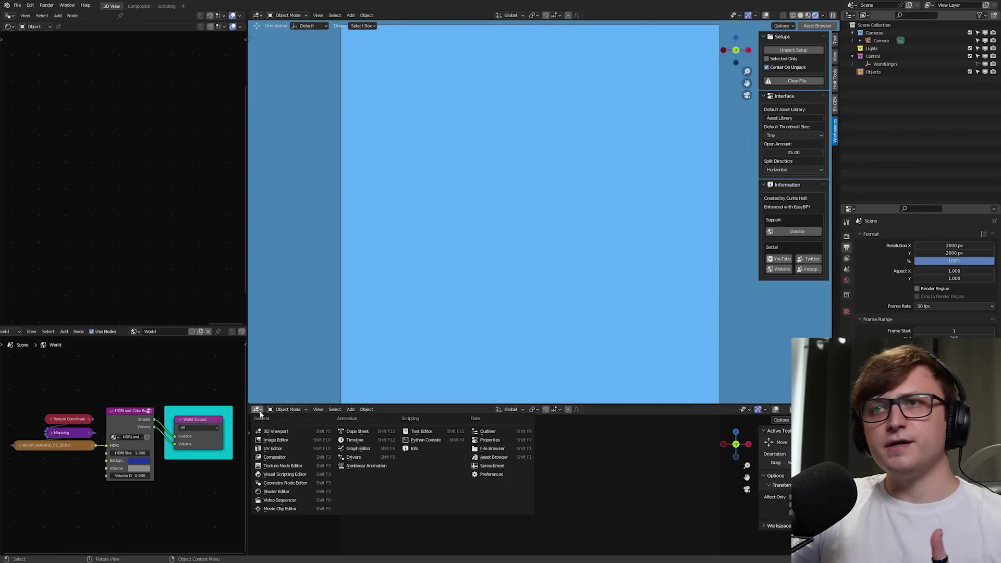
click(494, 456)
Step: Adjust the heights of the asset browser and world node editor areas, and close the asset browser
drag(410, 404, 410, 449)
drag(147, 326, 147, 544)
drag(343, 450, 365, 386)
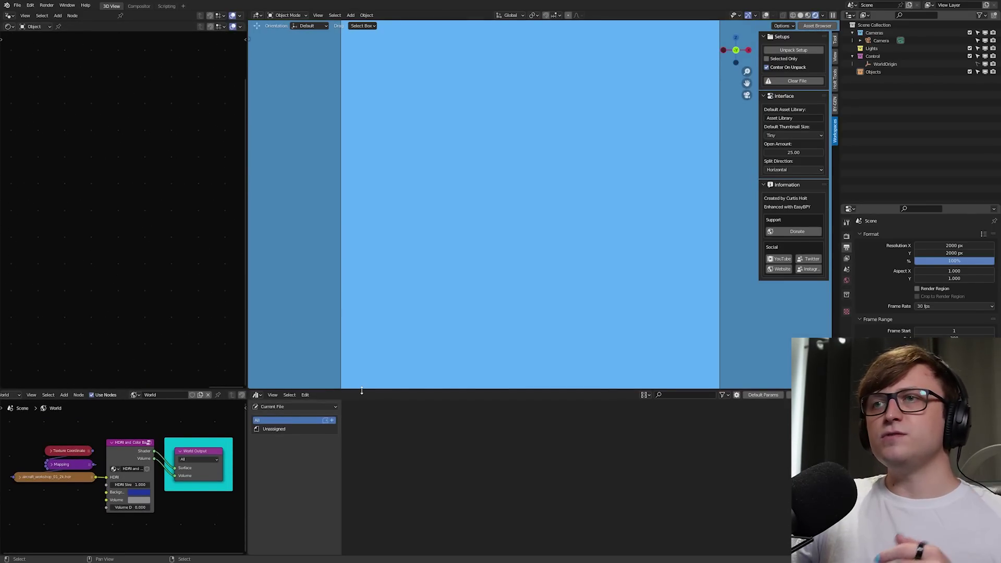
drag(604, 389, 617, 425)
click(801, 432)
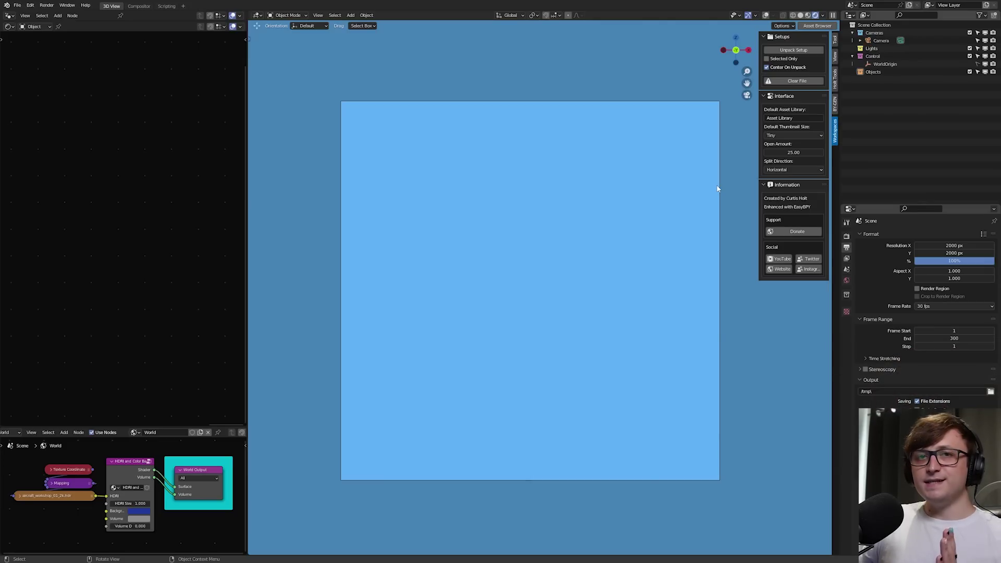
Step: Open the asset browser below the 3D viewport with the add-on's one-step command and close it again
click(817, 26)
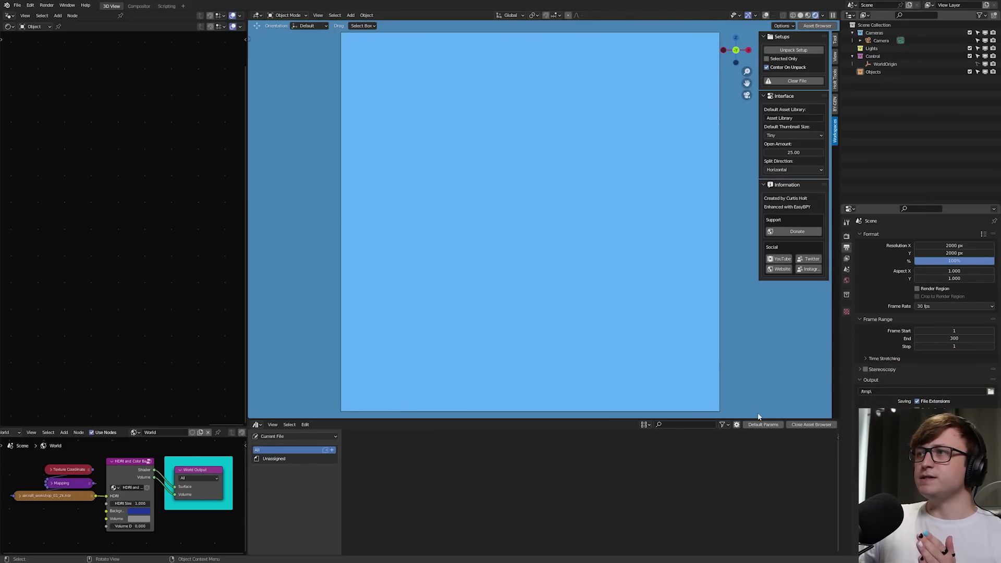
drag(446, 479, 772, 447)
click(810, 424)
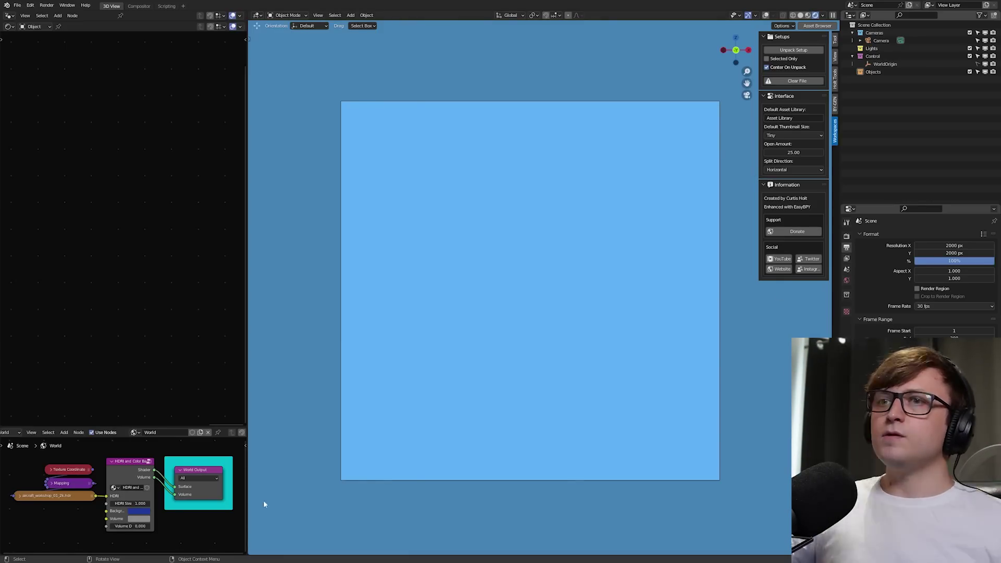
Step: Split the 3D viewport to create an Asset Browser area below it and set its source to Asset Library
drag(251, 552, 259, 434)
click(257, 443)
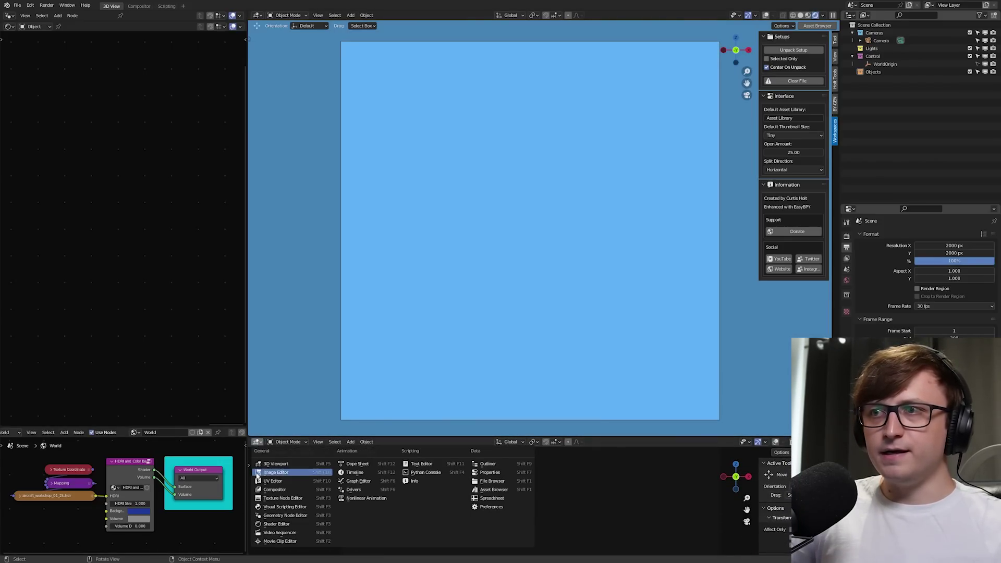
click(495, 490)
click(320, 452)
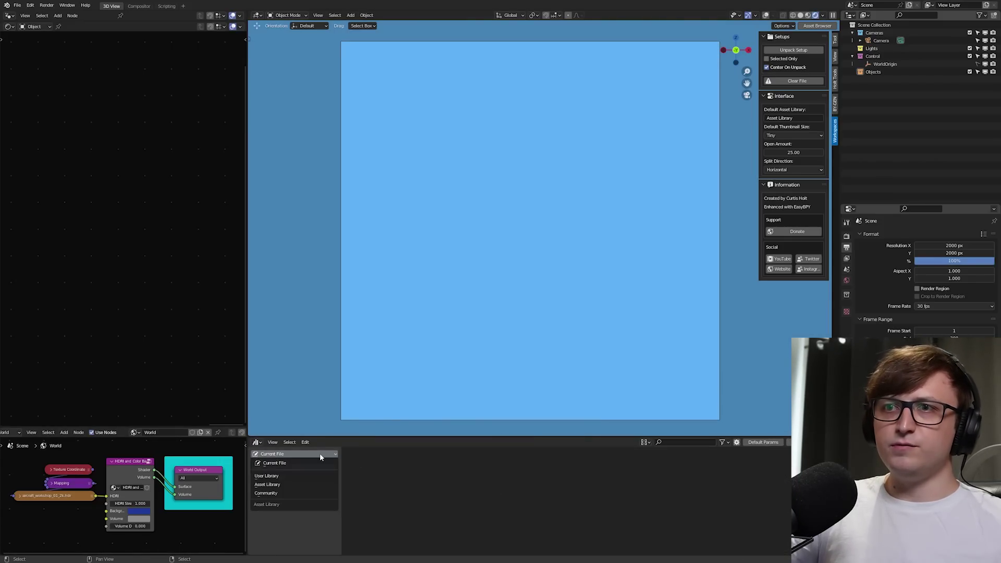
click(280, 485)
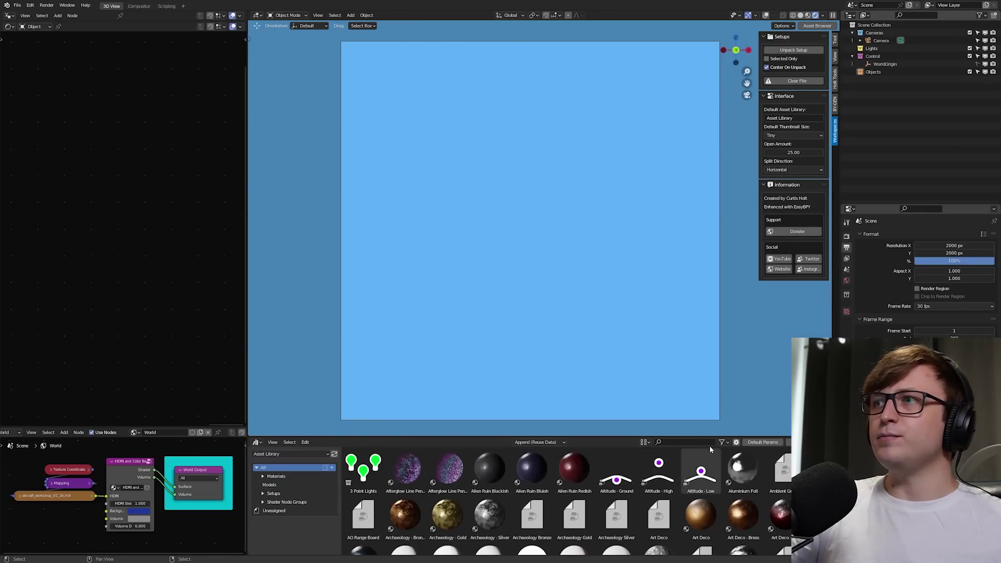
Step: Set the asset browser's thumbnail display size to Tiny
click(645, 443)
click(661, 427)
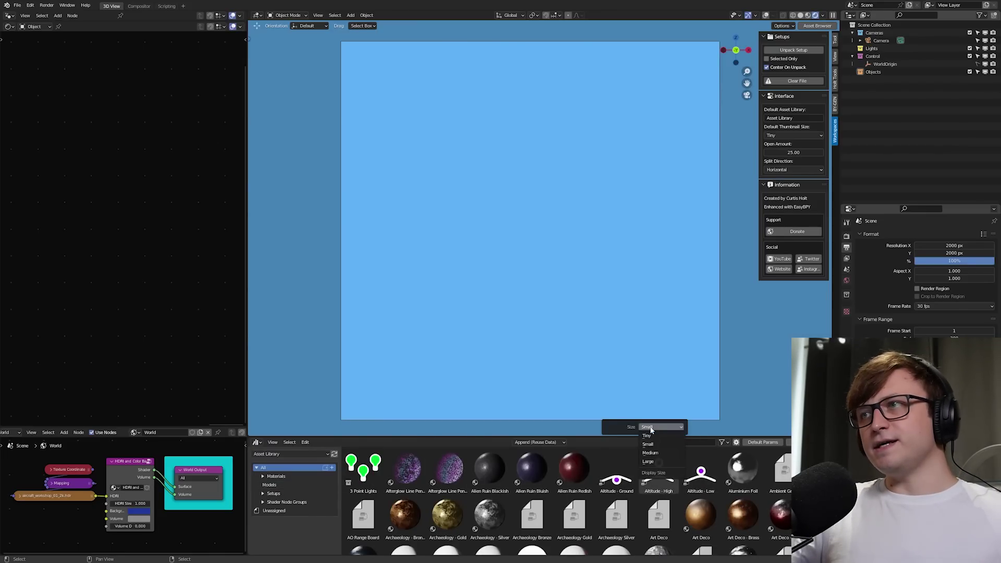
click(657, 436)
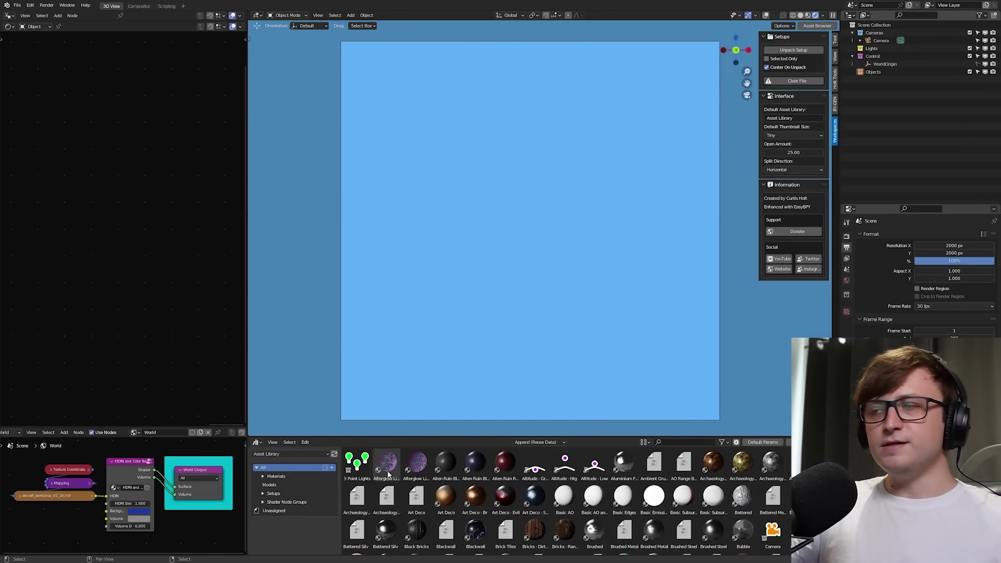
Step: Replace the manually split asset browser area with one opened by the add-on's one-step command and apply its default parameters
drag(250, 435, 272, 513)
click(816, 26)
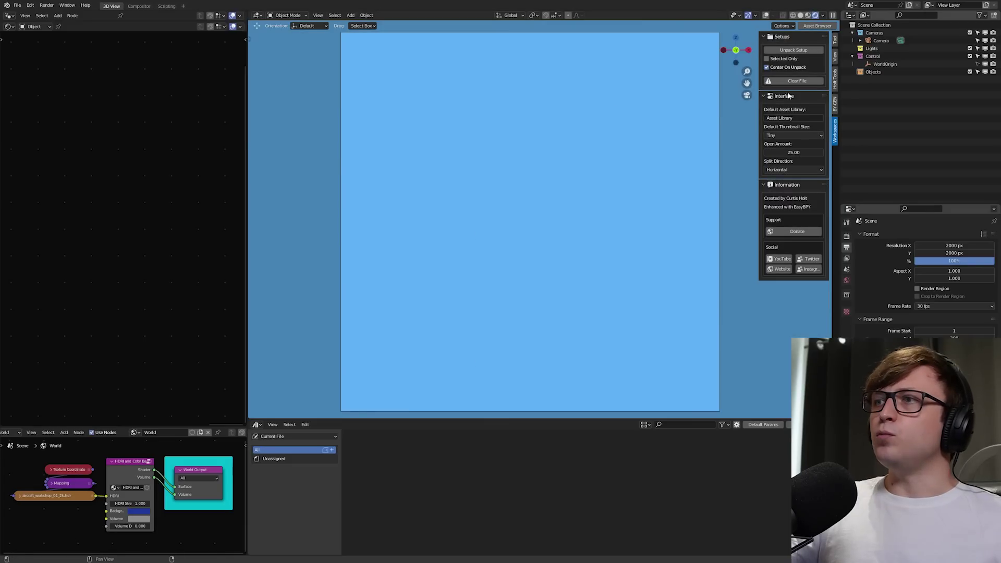
drag(787, 417, 763, 421)
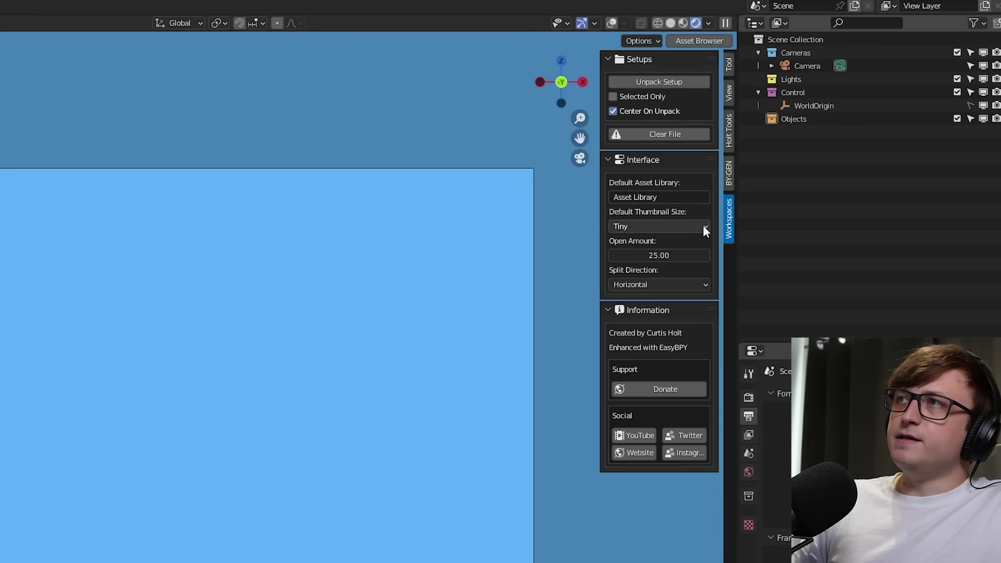
click(708, 44)
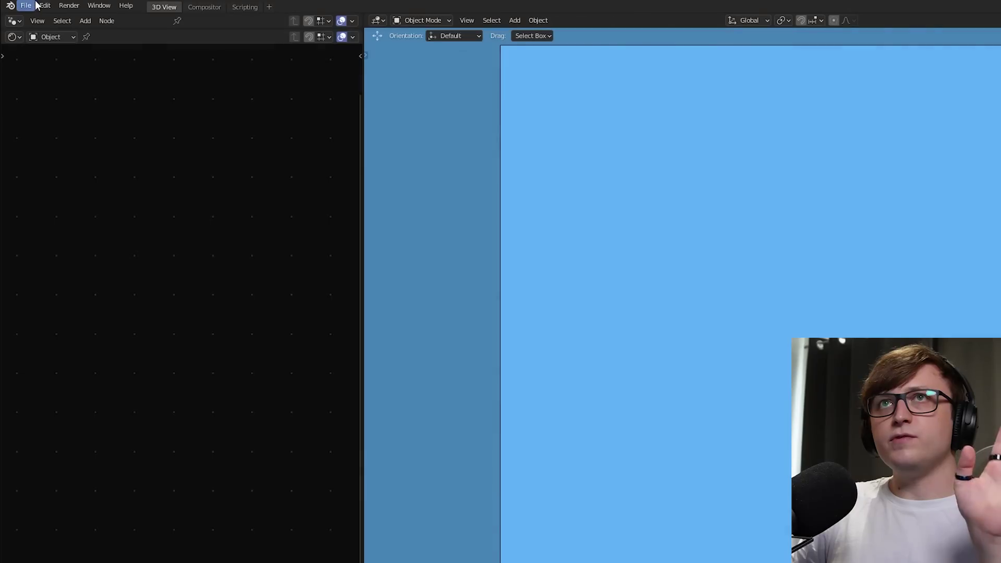
Step: Open the File Paths section of the preferences to check the asset library's name
click(45, 5)
click(73, 181)
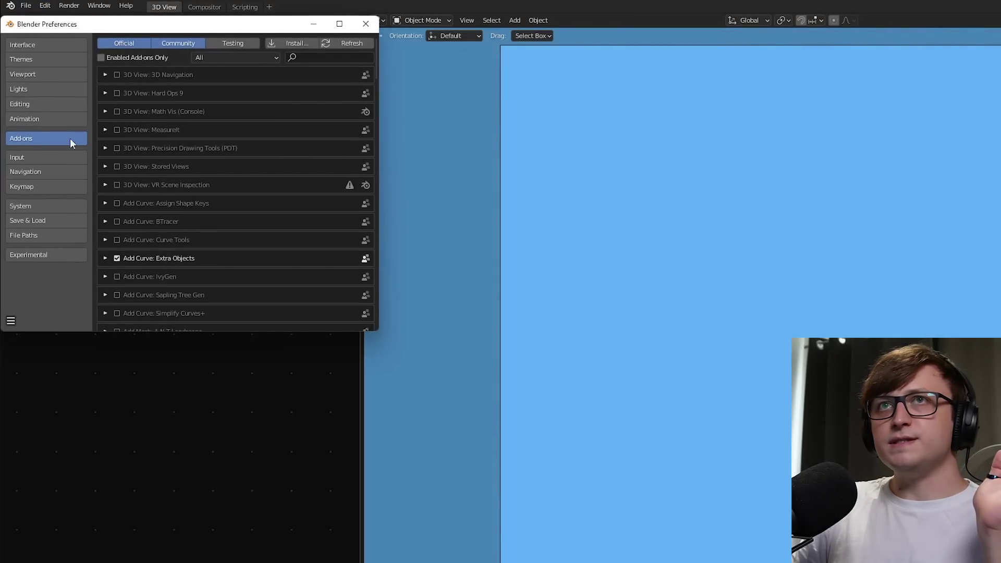
click(24, 235)
drag(251, 26, 432, 171)
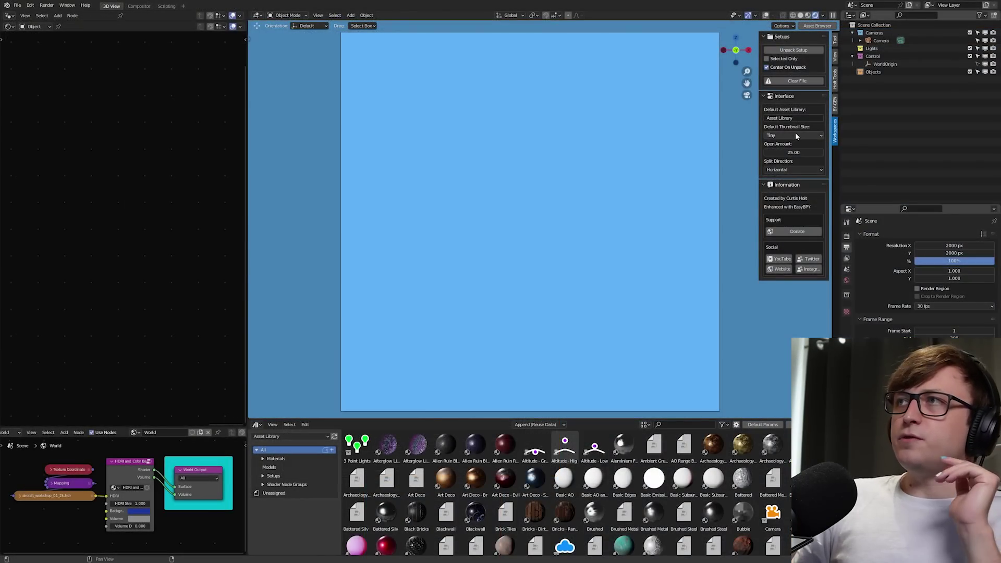
Step: Review the choices for the add-on's default thumbnail size and close the asset browser
click(802, 136)
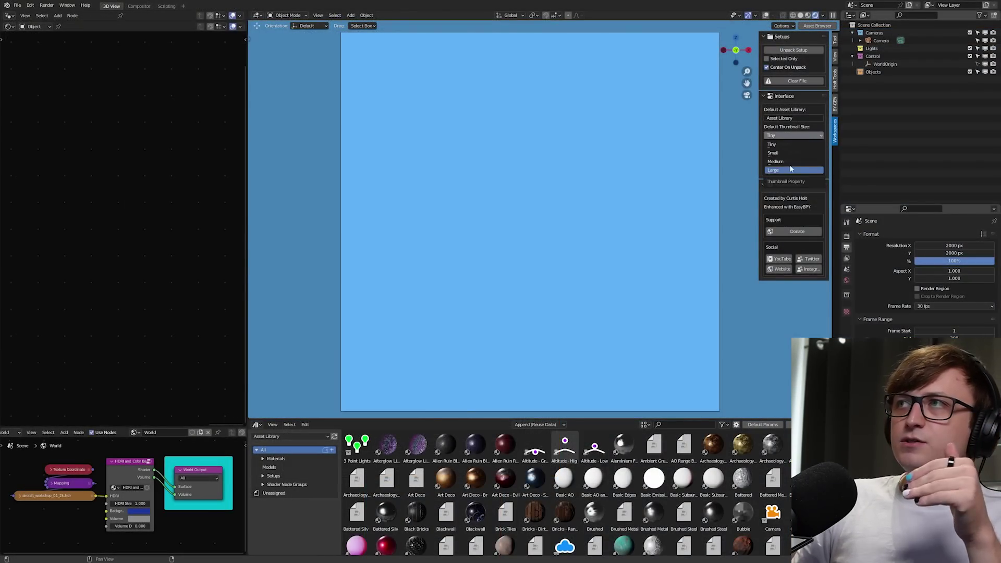
click(645, 424)
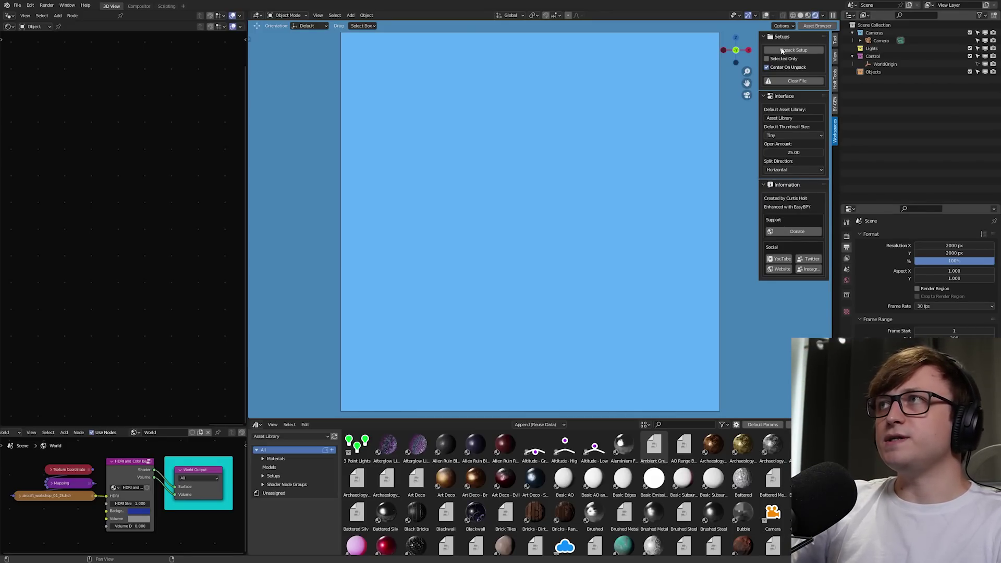
click(813, 27)
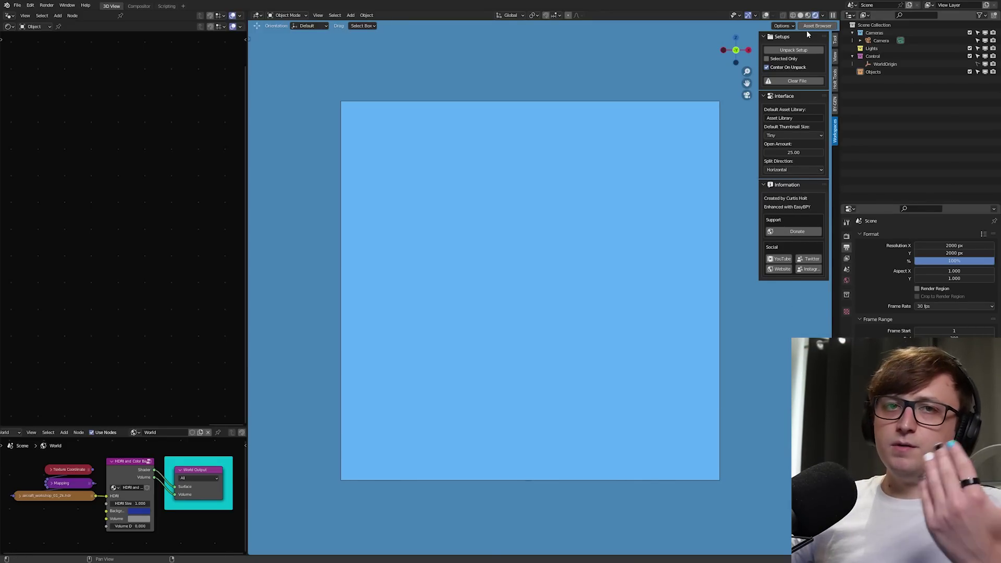
Step: Set the add-on's Open Amount to 50 and open the asset browser below the 3D viewport
click(799, 152)
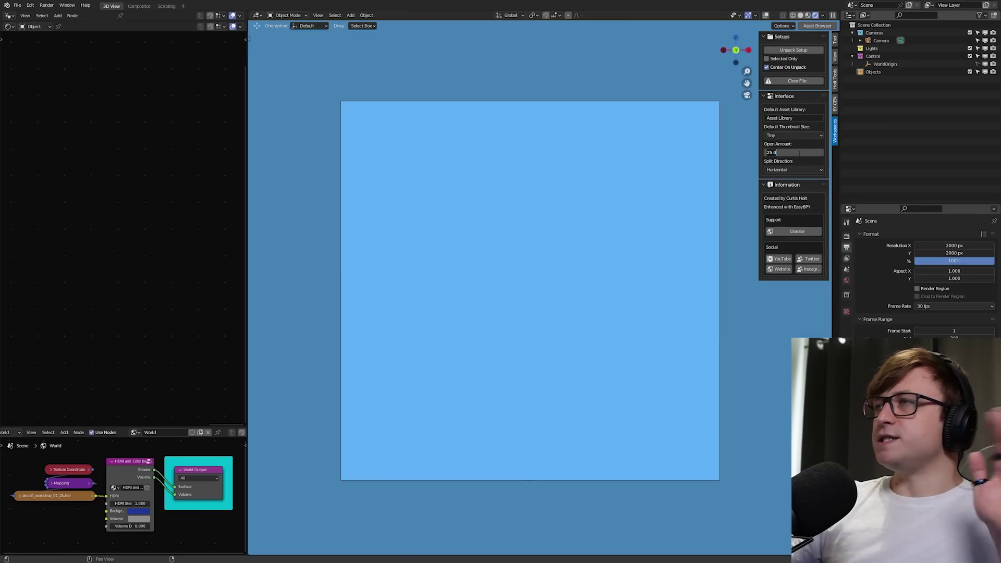
text(50)
key(Return)
click(817, 26)
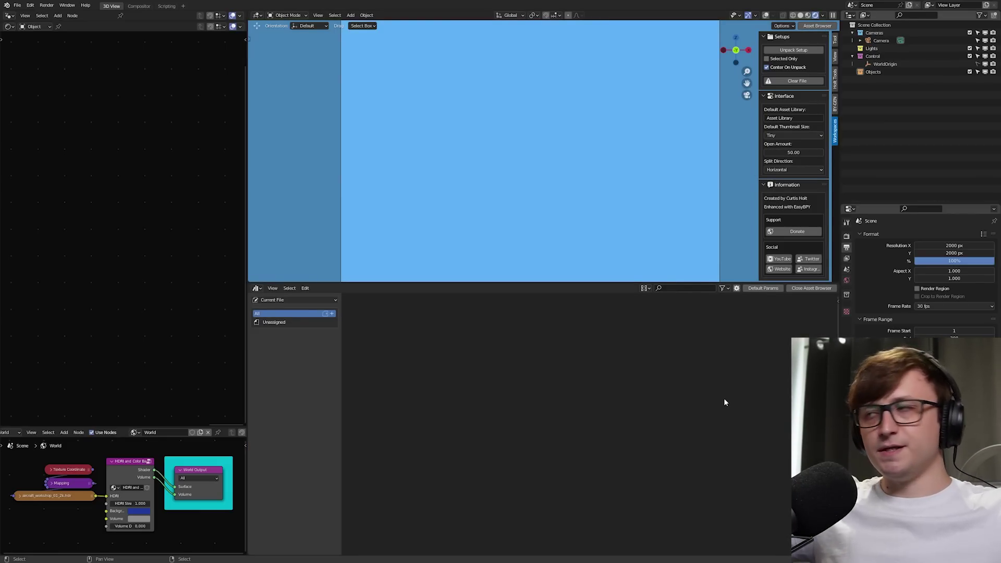
Step: Close the asset browser and set the add-on's Open Amount to 25
click(794, 152)
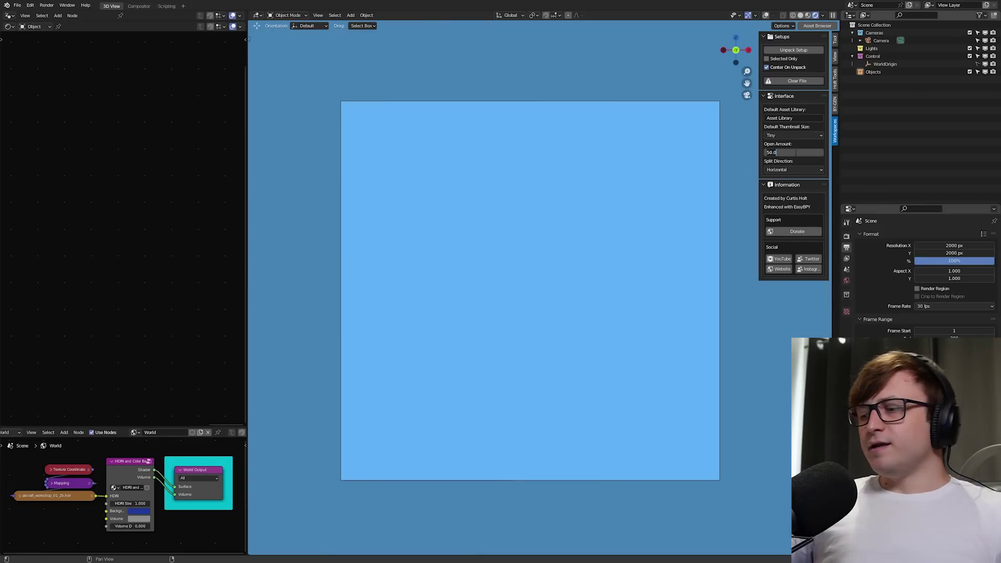
text(25)
key(Return)
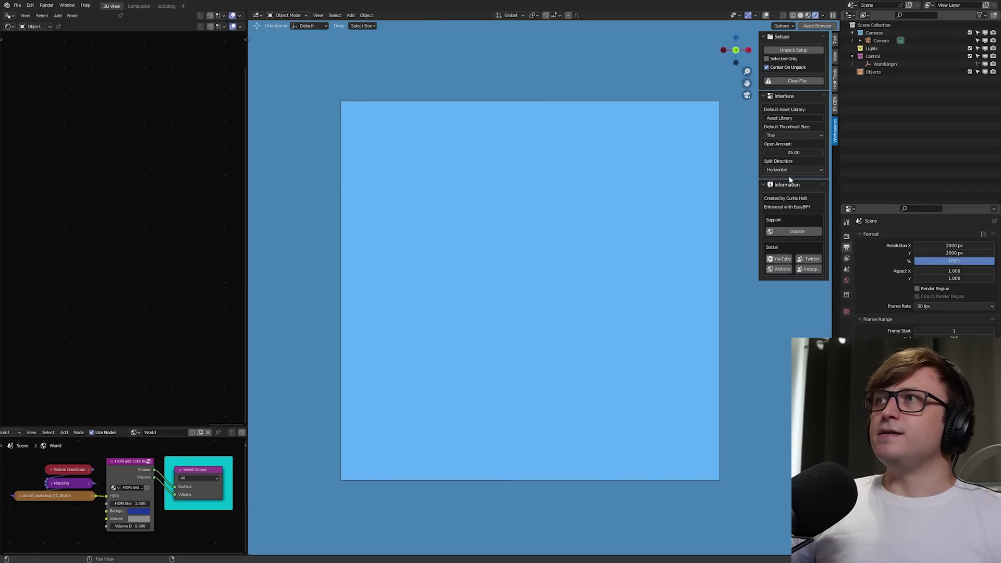
Step: Set the add-on's Split Direction to Vertical and open the asset browser beside the 3D viewport
click(787, 169)
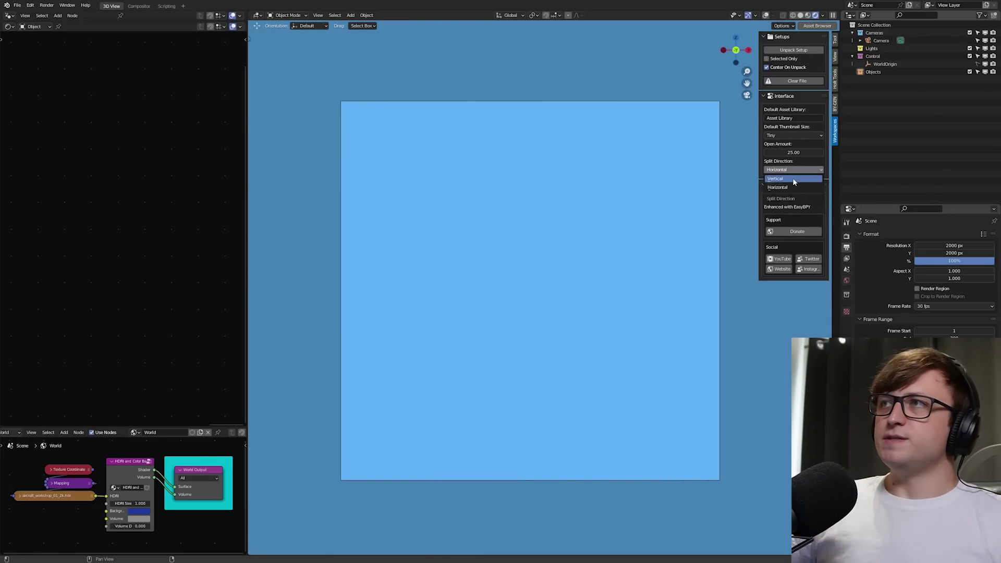
click(791, 178)
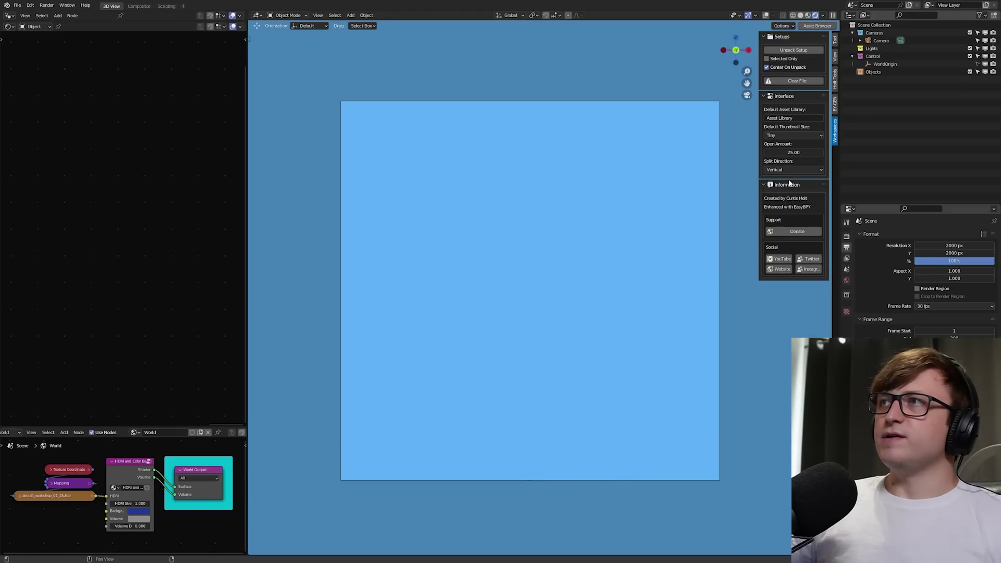
click(817, 26)
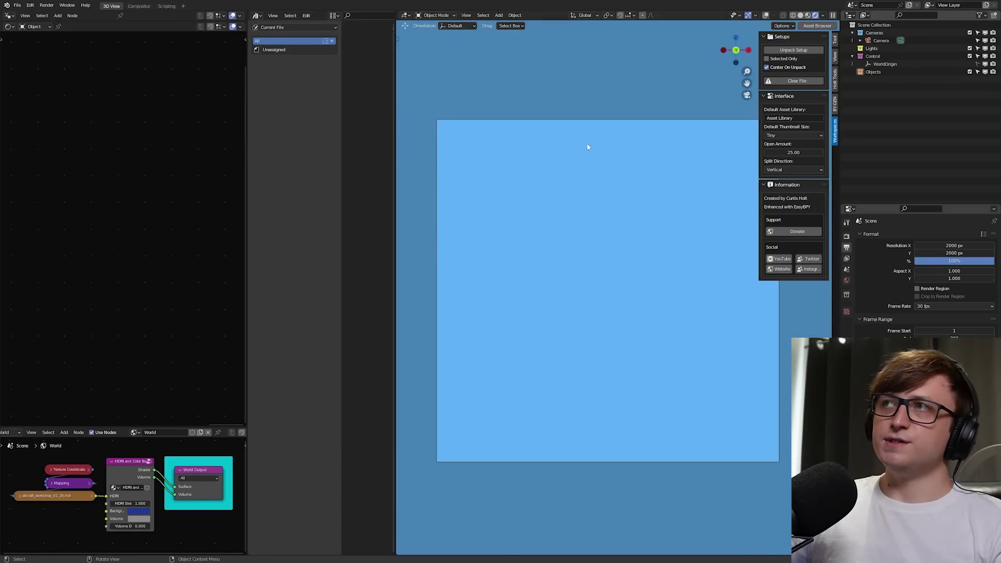
Step: Apply the default parameters to the vertical asset browser and hide its catalog sidebar to browse the assets
middle_drag(381, 15, 267, 44)
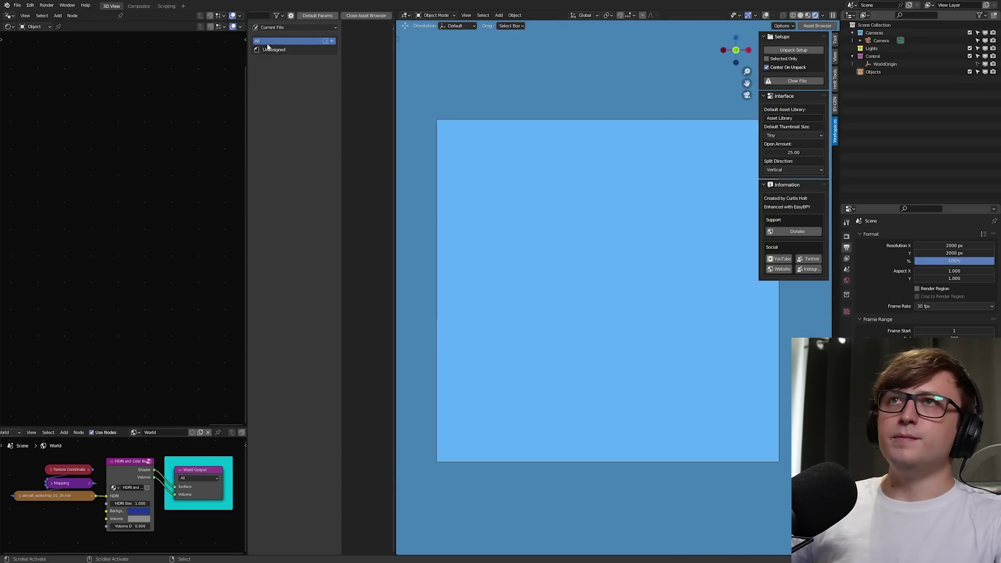
click(324, 17)
key(t)
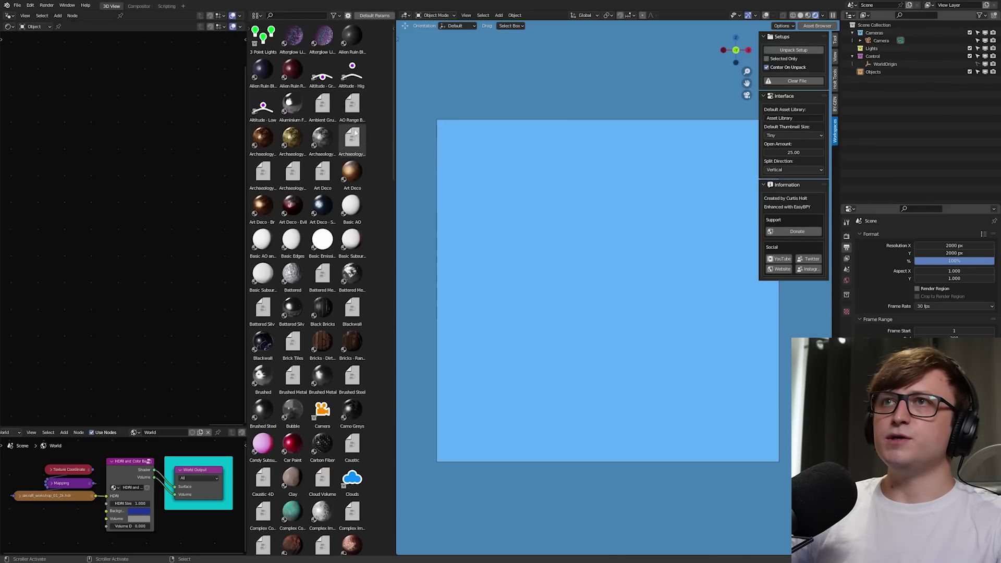
scroll(270, 428, down, 12)
scroll(270, 429, down, 8)
scroll(271, 428, up, 14)
scroll(375, 18, down, 5)
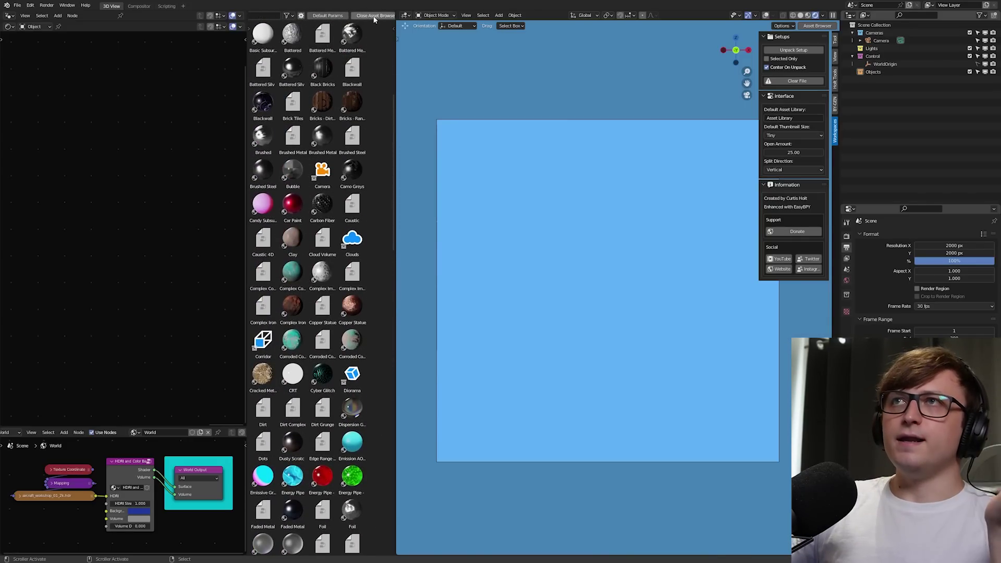
Step: Reopen the asset browser with a Horizontal split and default parameters, showing the Setups catalog in a shorter area
click(369, 16)
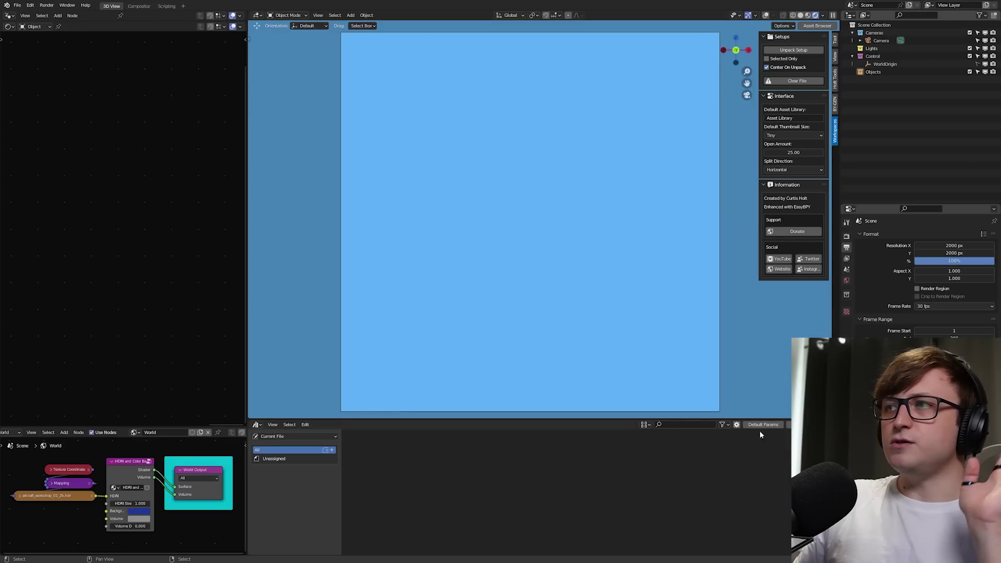
click(760, 427)
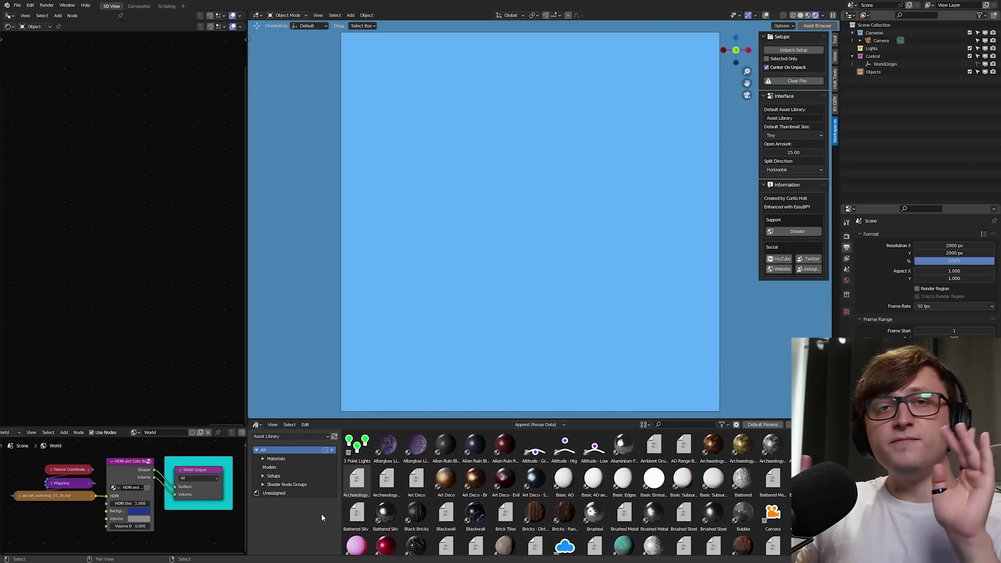
click(277, 476)
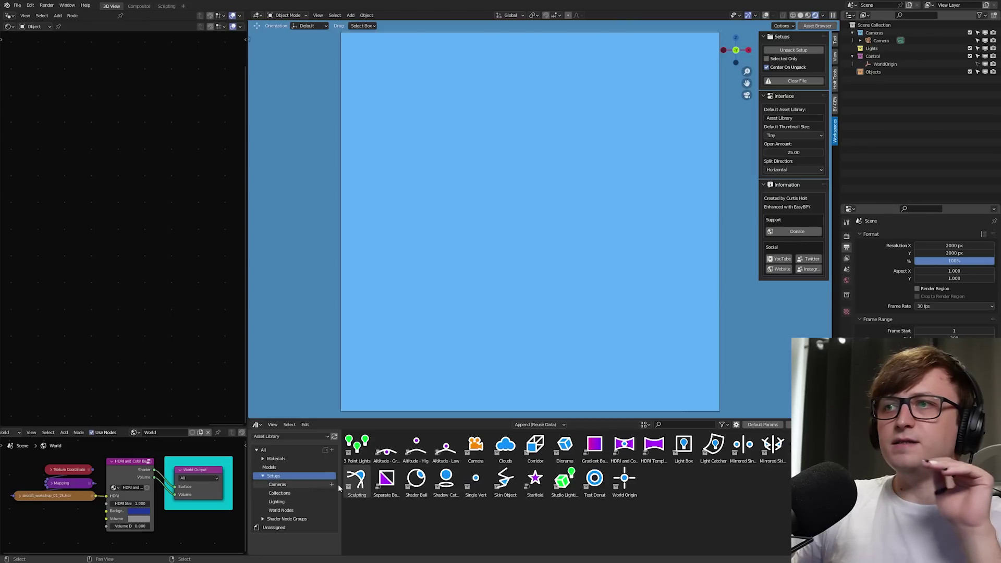
drag(470, 418, 470, 455)
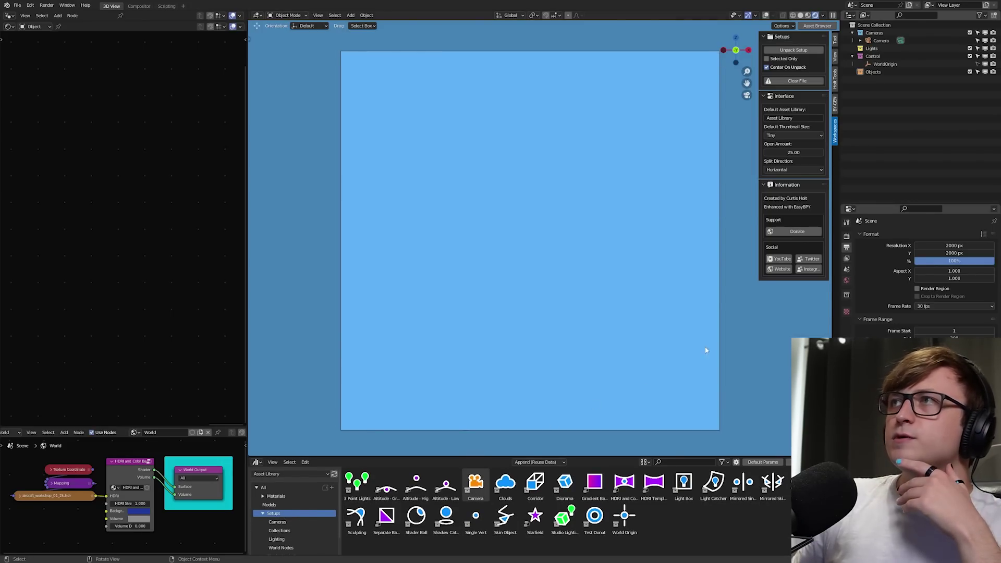
Step: Add the Diorama, Light Catcher and Studio Lighting setups from the asset library to the scene
drag(565, 482, 552, 234)
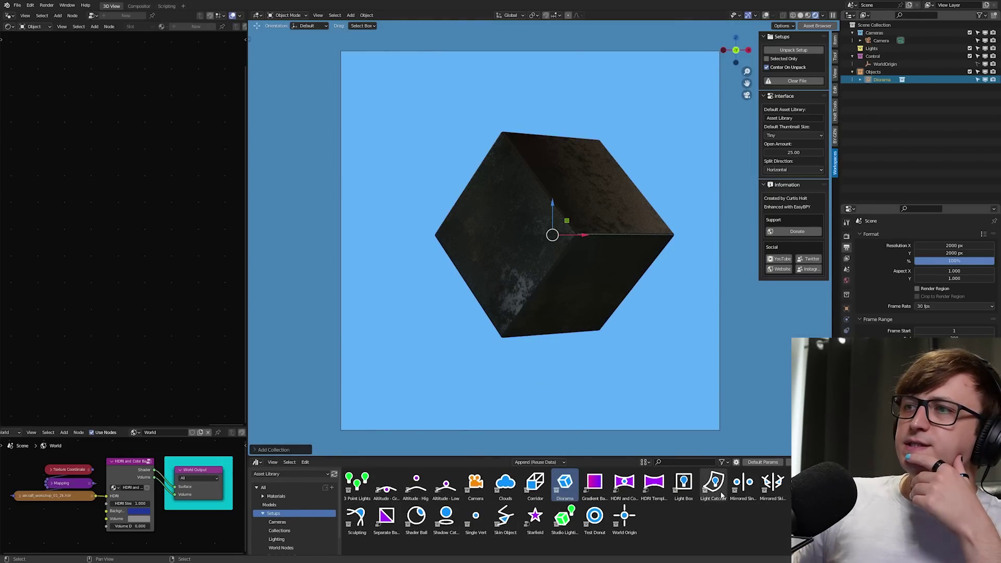
drag(722, 494, 605, 284)
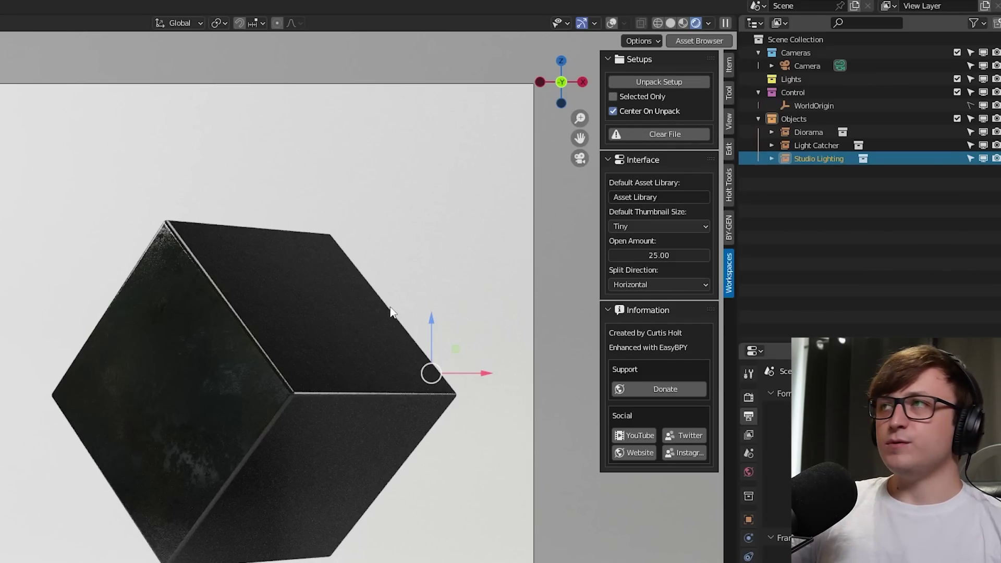
click(665, 83)
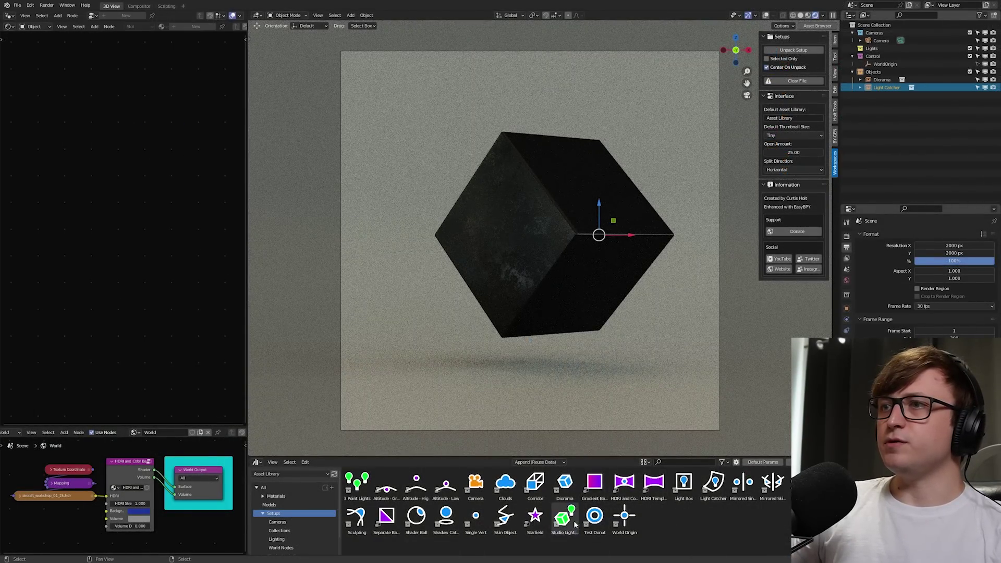
drag(564, 516, 596, 244)
Step: Unpack the Studio Lighting setup into the scene with Center On Unpack enabled
click(860, 95)
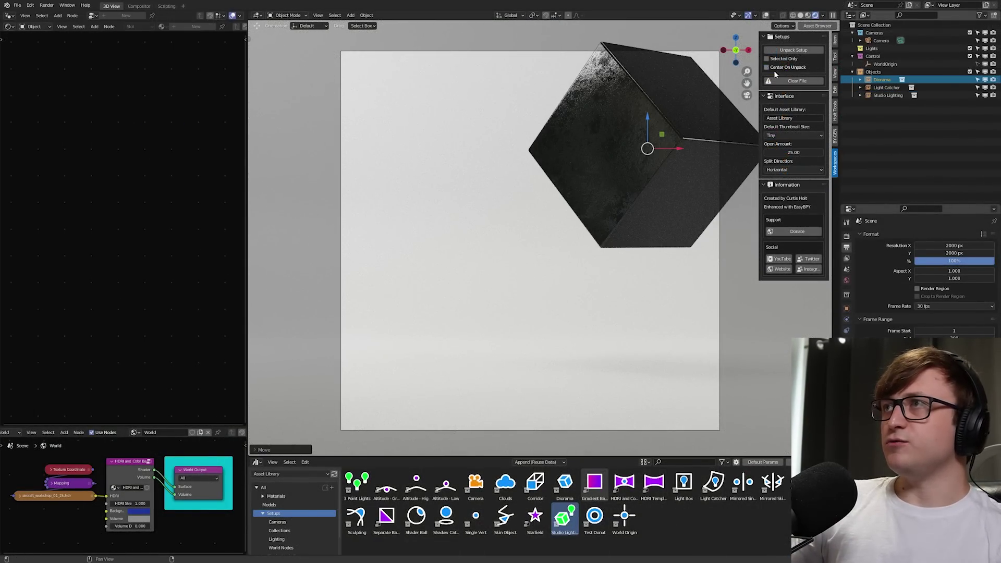
click(793, 50)
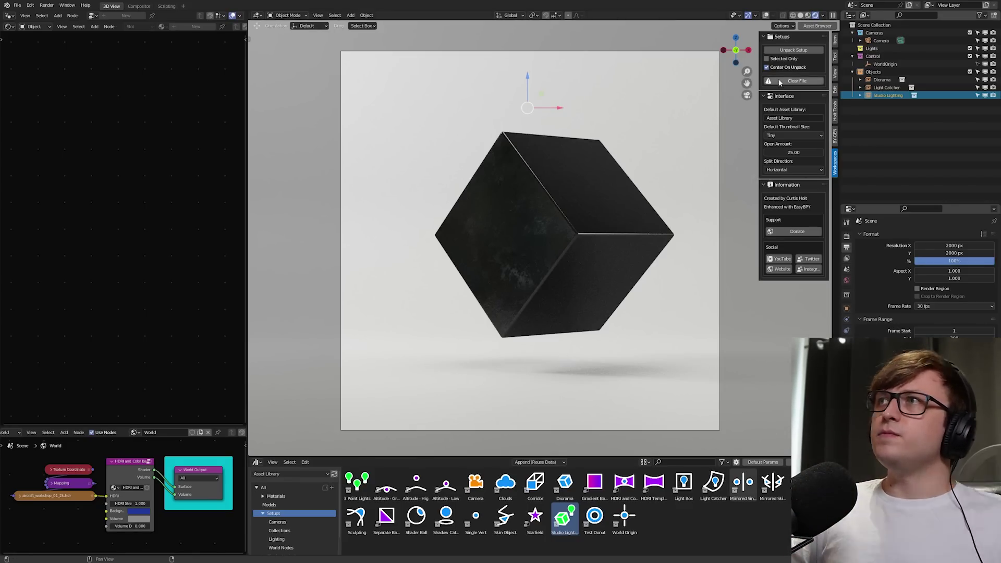
click(784, 50)
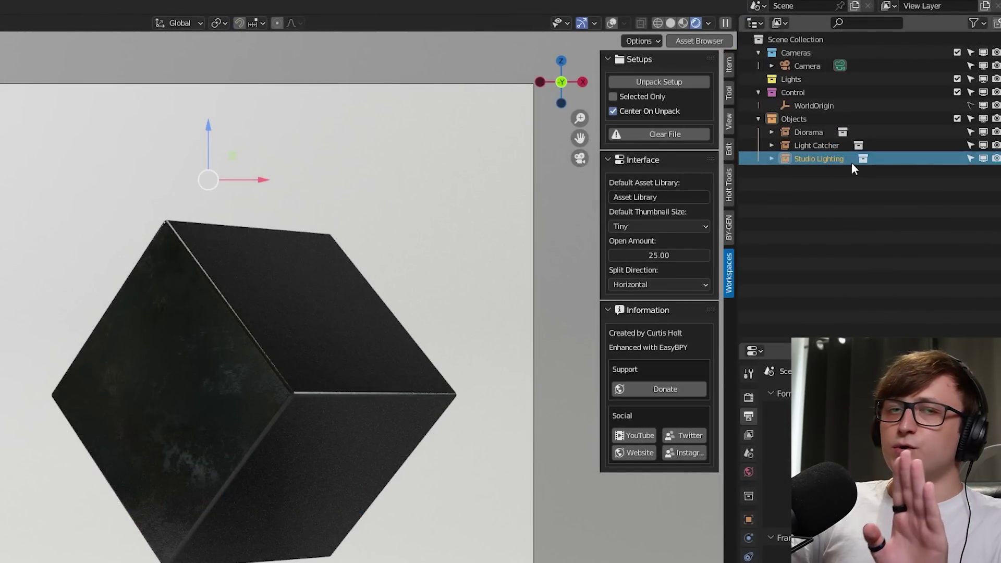
click(680, 83)
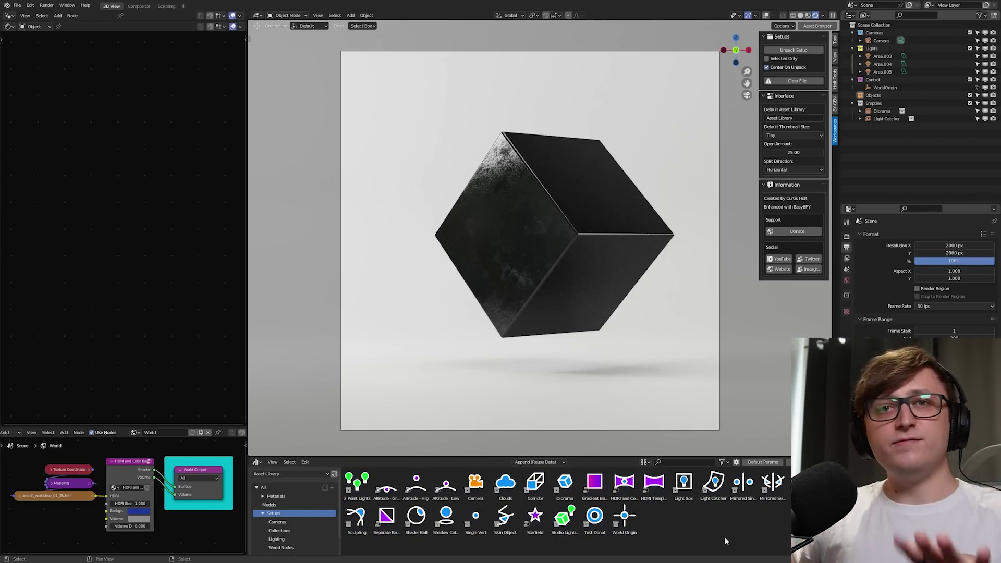
drag(725, 538, 700, 531)
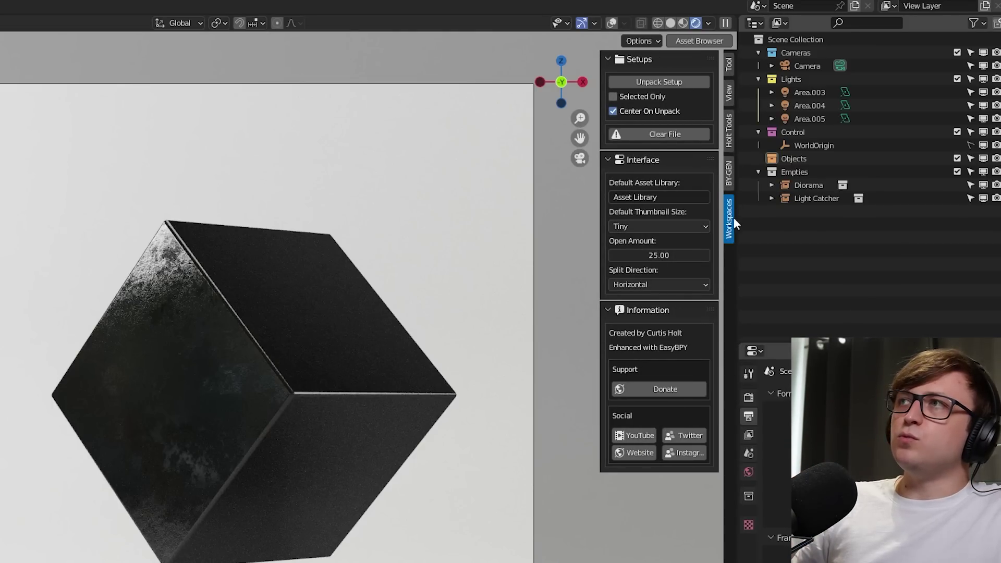
mouse_move(606, 57)
mouse_down()
mouse_move(602, 89)
mouse_move(607, 74)
mouse_up()
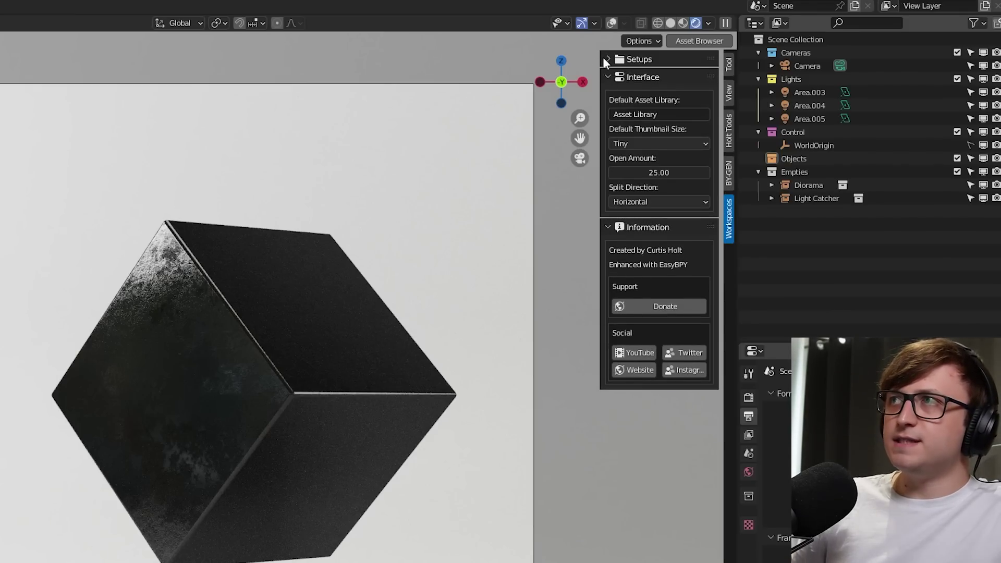
click(604, 59)
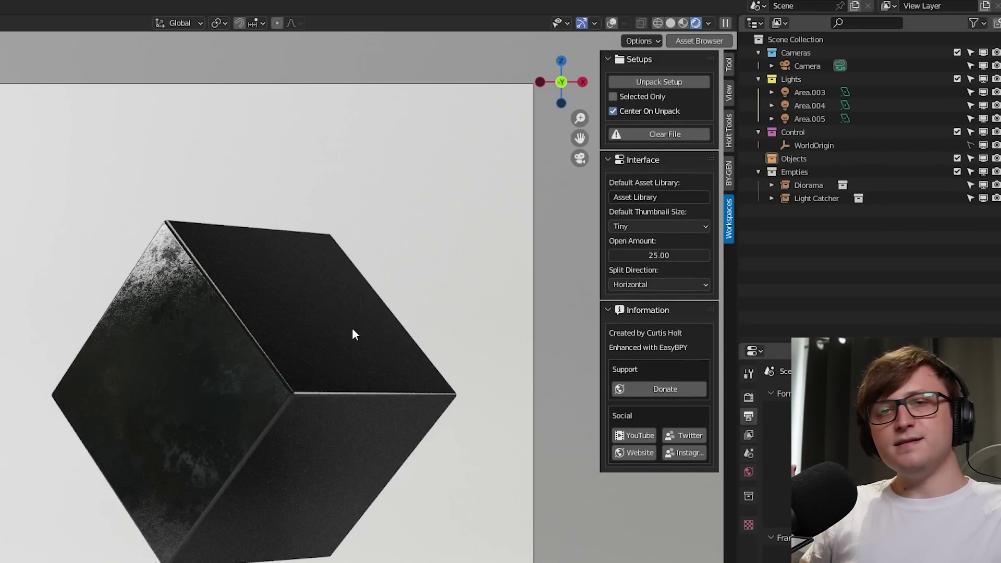
Step: Open the Add-ons section of the preferences to show where add-ons are installed
click(45, 6)
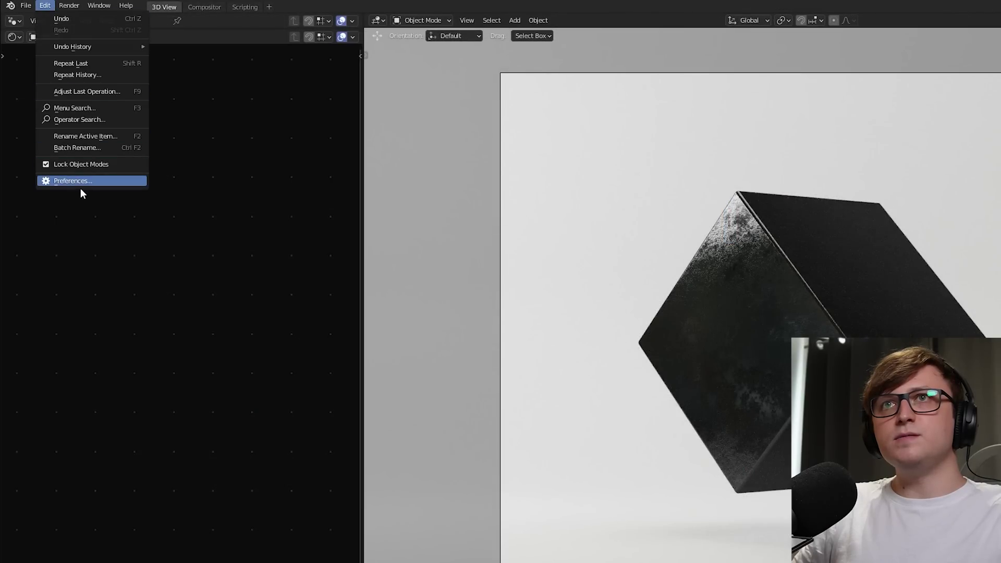
click(78, 182)
click(47, 146)
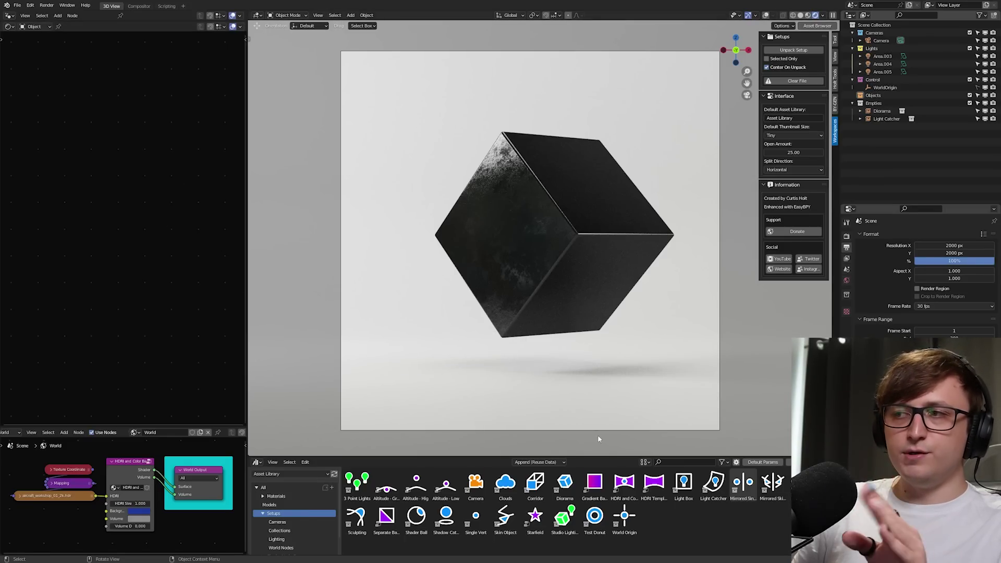
Step: Show the Cameras catalog within the Setups group of the asset library
drag(789, 539, 324, 418)
scroll(324, 480, down, 1)
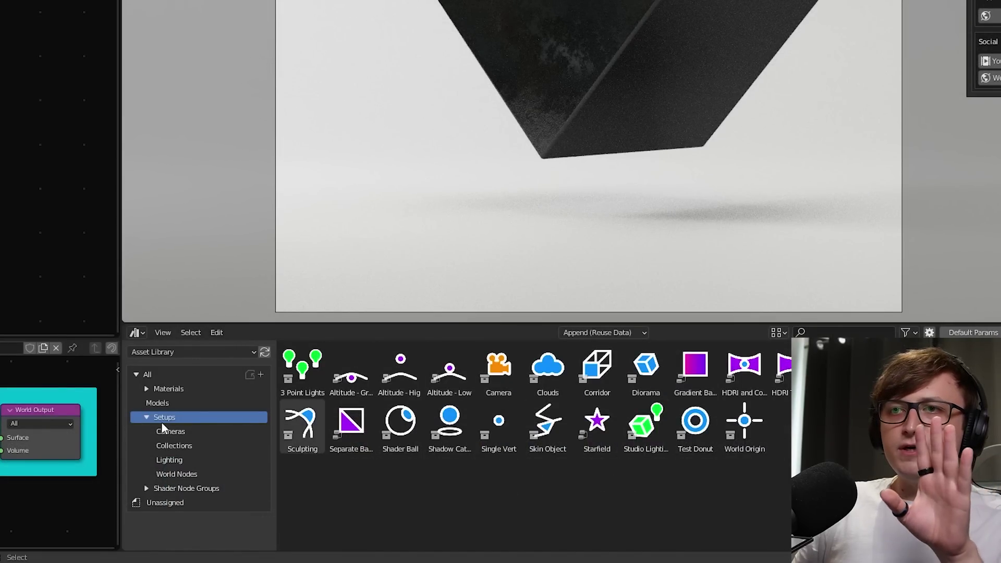
click(184, 431)
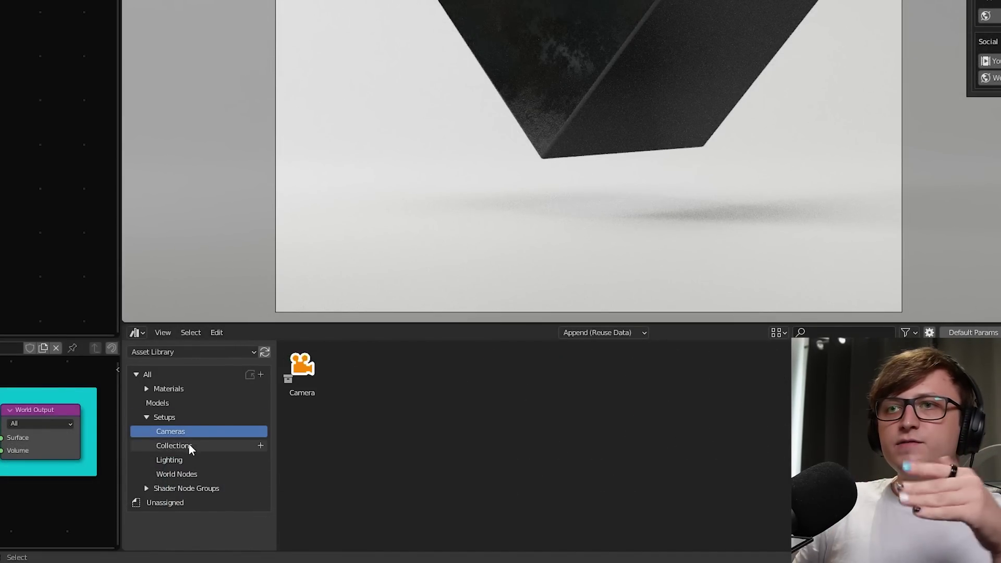
Step: Show the Collections, Lighting and World Nodes catalogs, then return to the full Setups group of the asset library
click(189, 445)
click(183, 458)
click(182, 472)
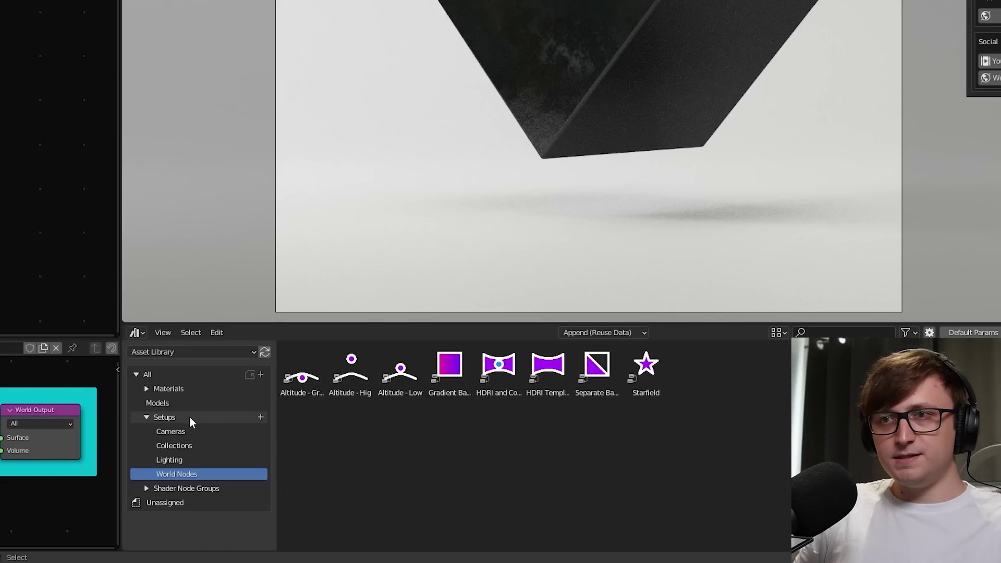
click(189, 417)
click(198, 432)
click(192, 447)
click(203, 418)
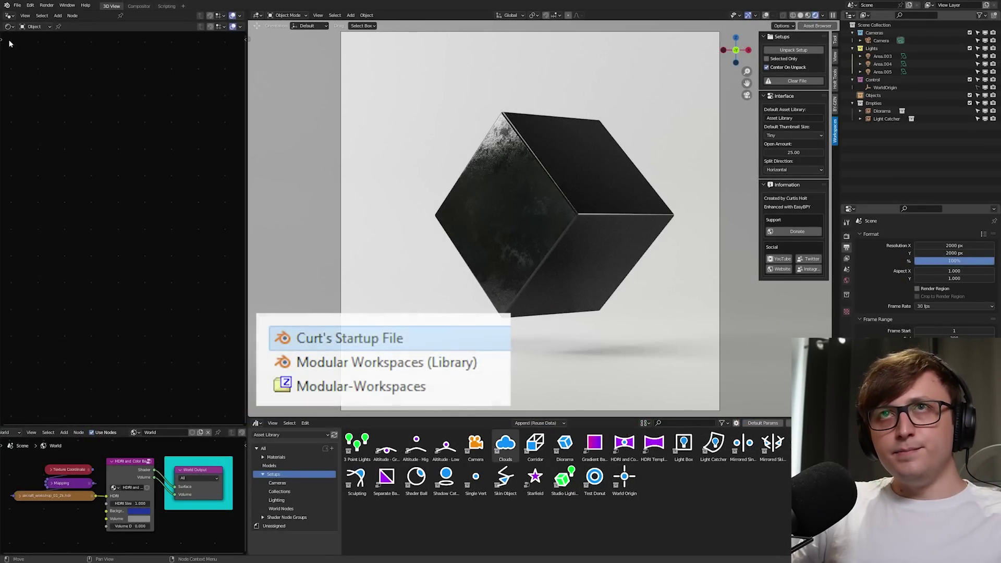
Step: Start a new General file and select the startup scene's Camera and WorldOrigin objects in the outliner
click(18, 5)
click(18, 7)
click(19, 5)
mouse_move(20, 15)
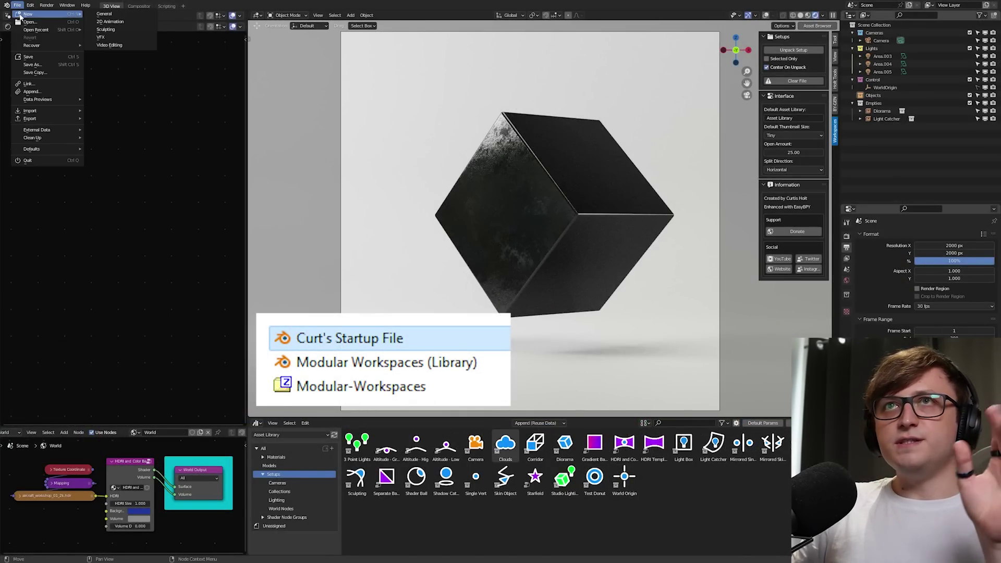
click(99, 14)
click(532, 295)
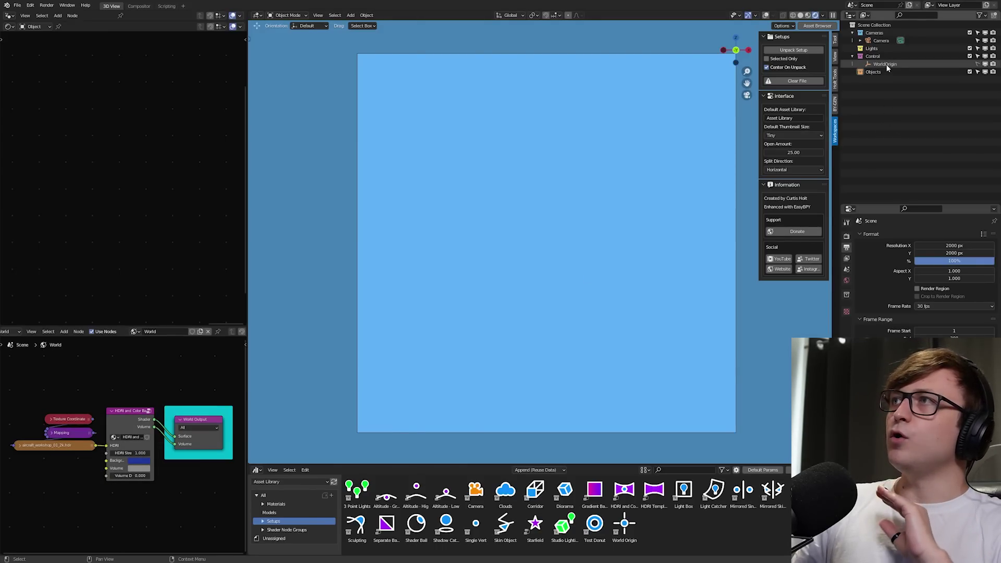
click(887, 40)
click(885, 64)
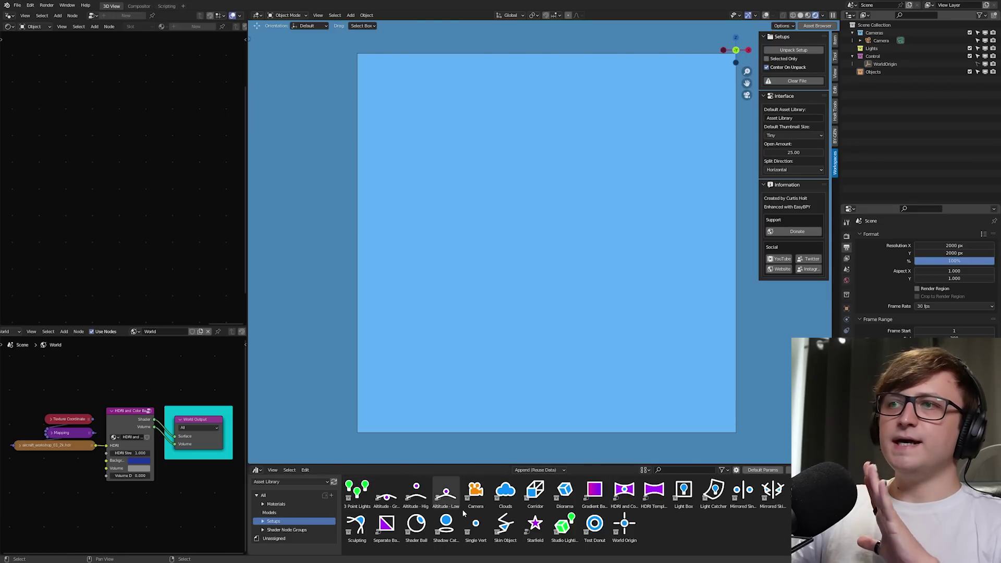
drag(787, 542, 348, 481)
click(765, 530)
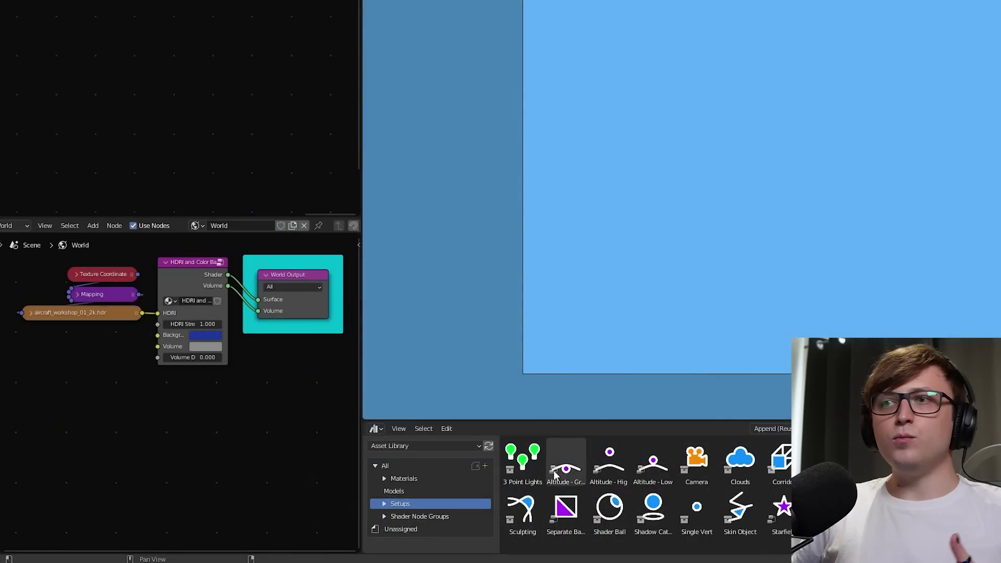
Step: Add the Altitude, Separate Background, Gradient Background, HDRI and Color, and HDRI Template node groups from the asset library to the world shader
drag(387, 494, 94, 462)
drag(617, 465, 198, 417)
drag(653, 464, 211, 436)
drag(561, 508, 88, 483)
middle_drag(88, 482, 121, 358)
drag(827, 464, 198, 403)
drag(870, 464, 28, 380)
drag(914, 464, 69, 308)
Step: Rearrange the added background node groups in the world shader, placing Gradient Background below the existing HDRI nodes
scroll(212, 452, up, 2)
middle_drag(182, 386, 211, 404)
scroll(211, 404, down, 1)
drag(118, 334, 13, 272)
drag(164, 388, 131, 355)
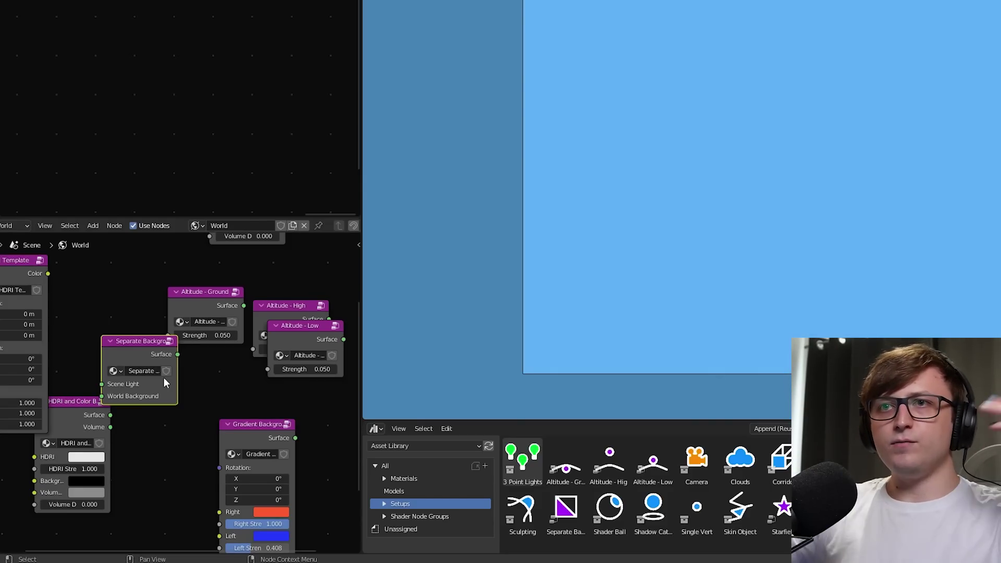
drag(247, 444, 114, 281)
middle_drag(133, 301, 161, 477)
click(156, 467)
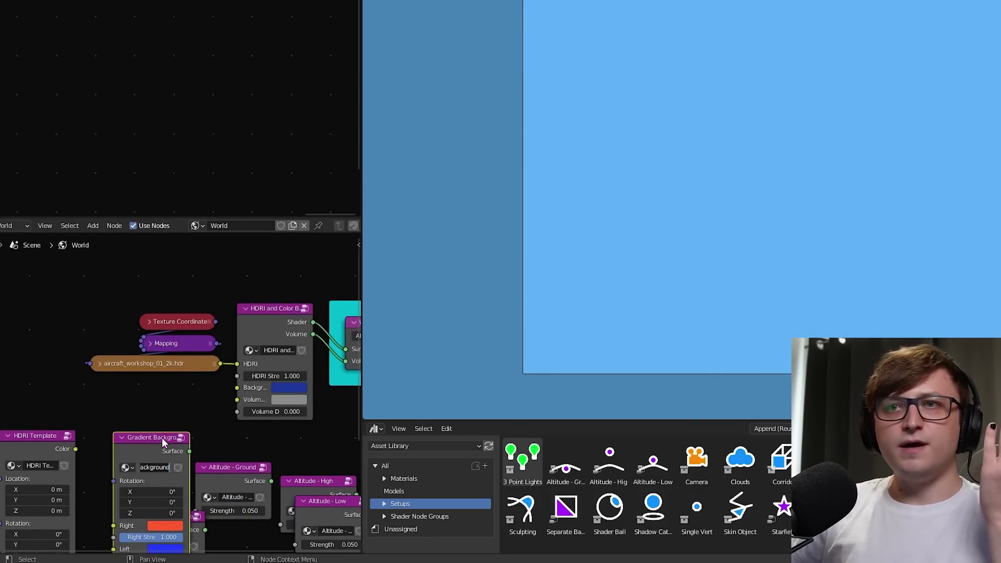
scroll(149, 317, down, 3)
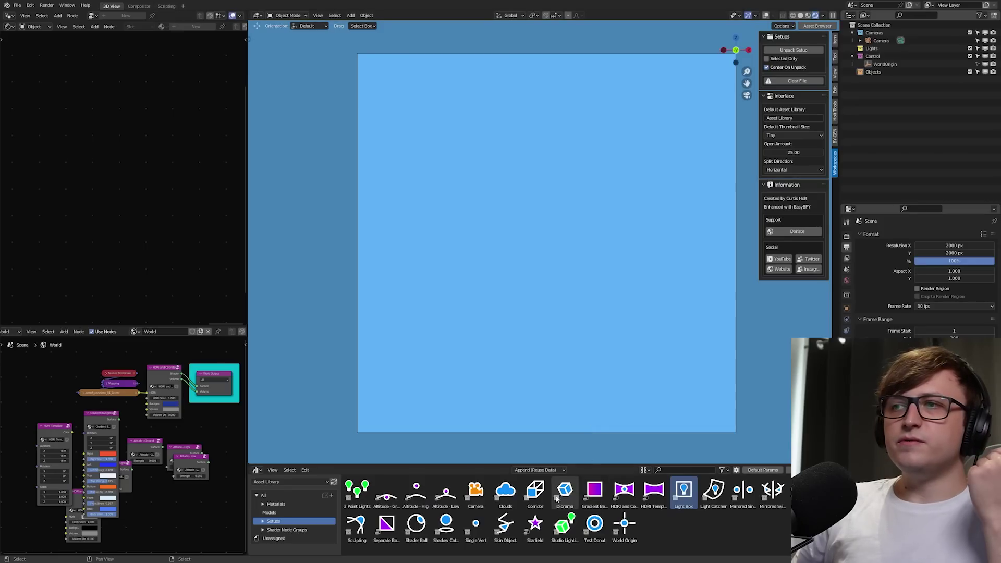
Step: Add the Corridor setup from the asset library to the scene and unpack it
drag(536, 501, 582, 192)
click(793, 51)
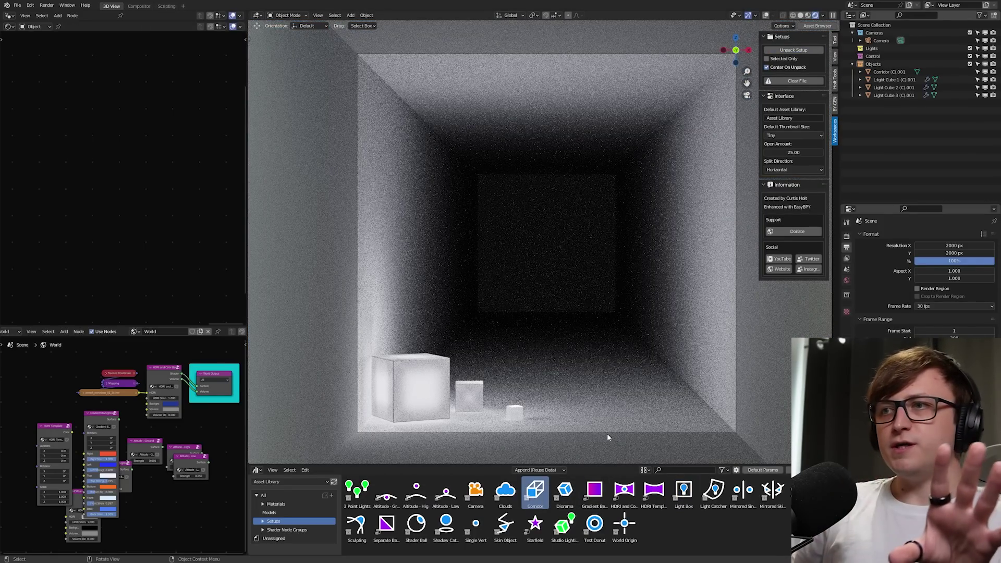
click(510, 531)
Step: Add the Mirrored Single Vert, Mirrored Skin Object and Sculpting setups from the asset library to the scene
drag(743, 492, 549, 261)
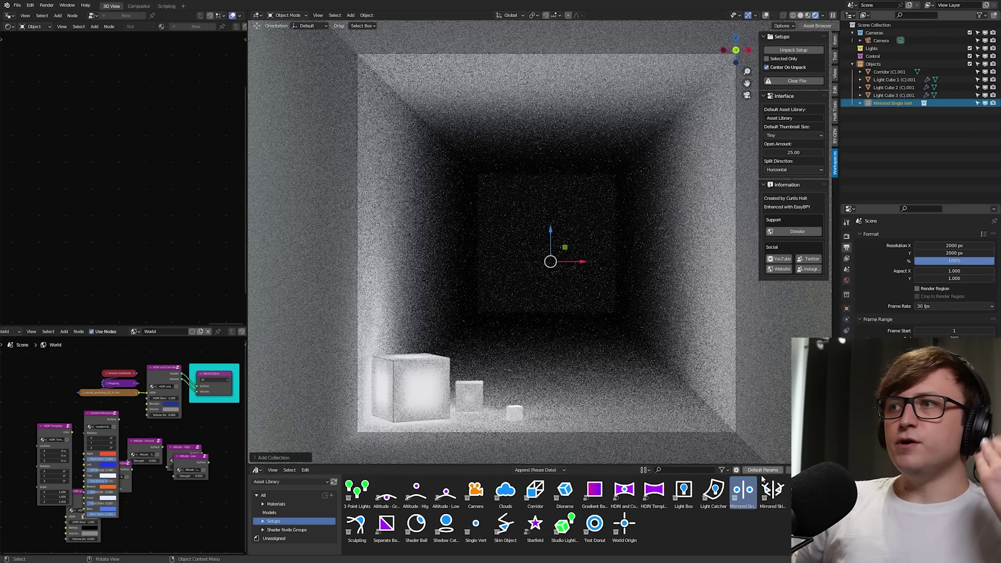
drag(773, 493, 527, 248)
mouse_move(356, 526)
mouse_down()
mouse_move(476, 536)
mouse_move(552, 318)
mouse_up()
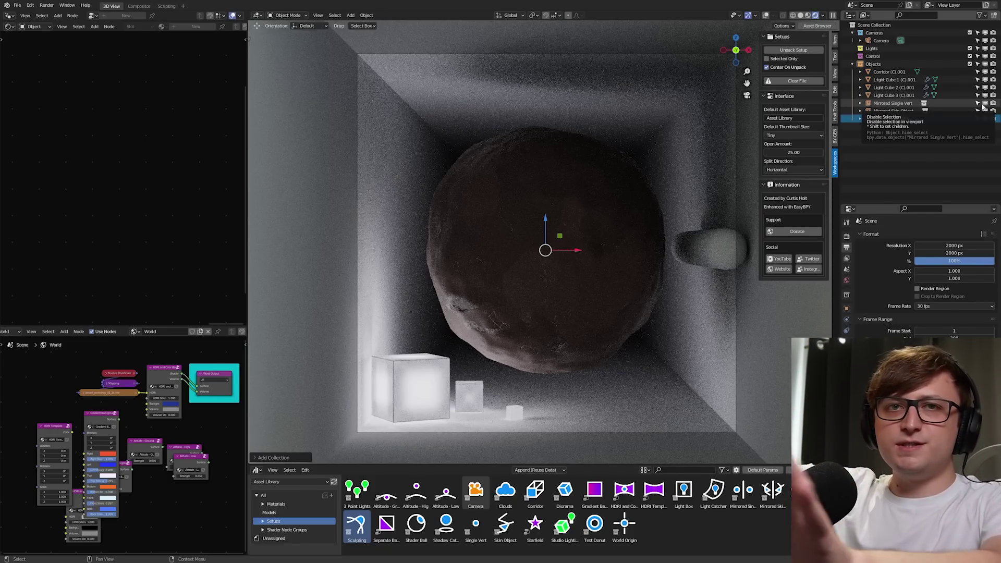
Step: In a new file, add and unpack the Diorama, Light Catcher and Studio Lighting setups and switch to rendered shading
click(6, 5)
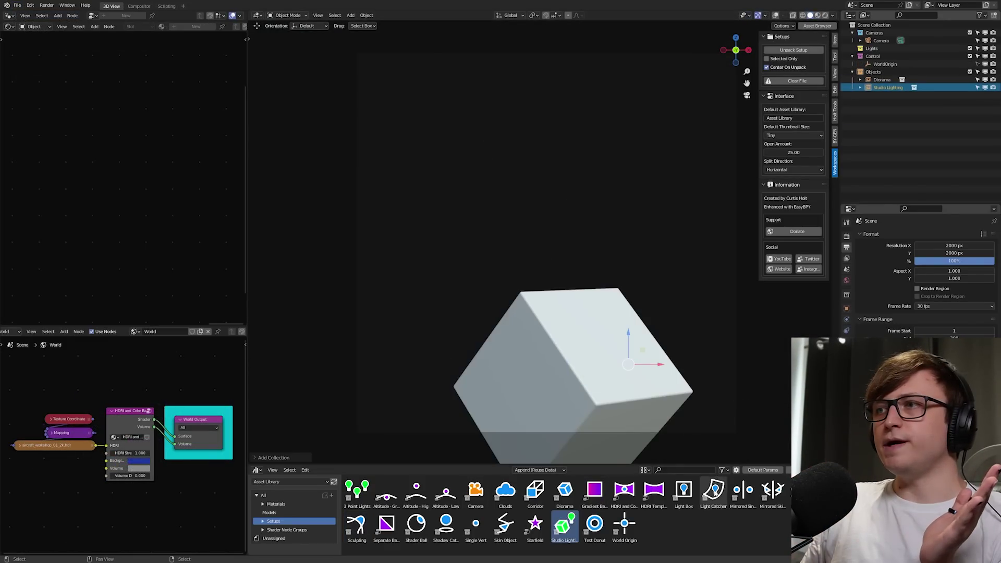
drag(715, 492, 681, 315)
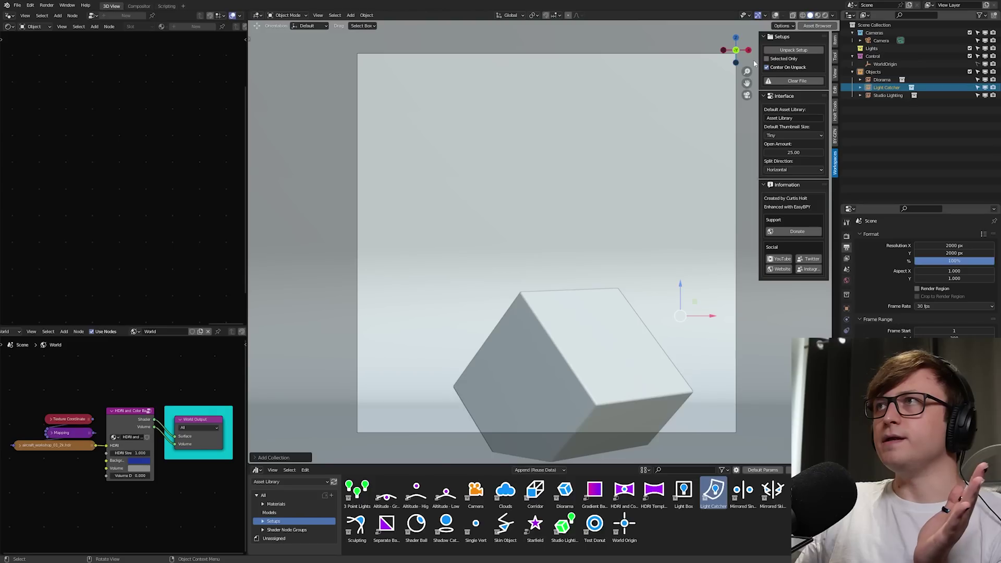
click(790, 52)
key(z)
click(502, 158)
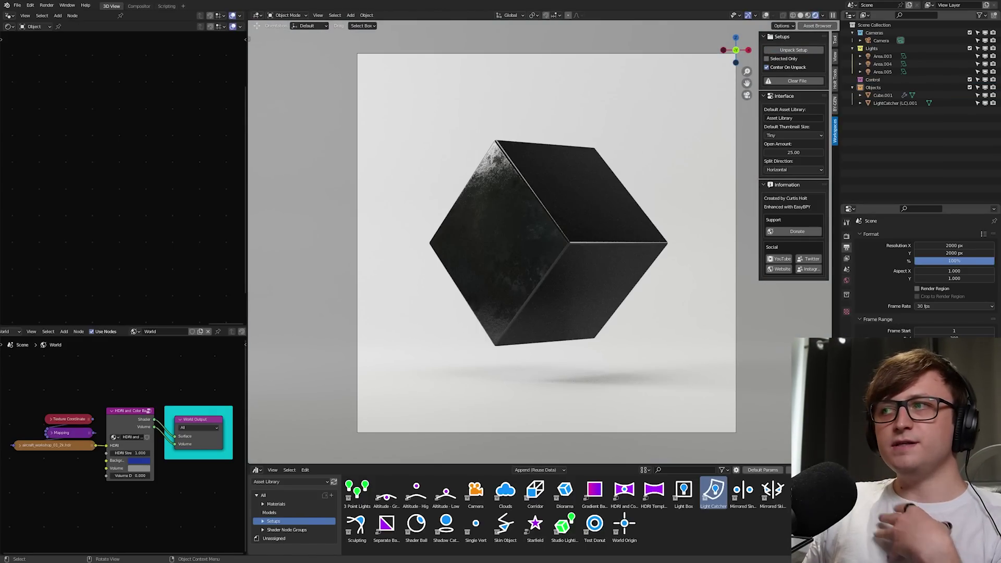
Step: Close and reopen the asset browser below the viewport with its default parameters, and reduce its height
click(816, 26)
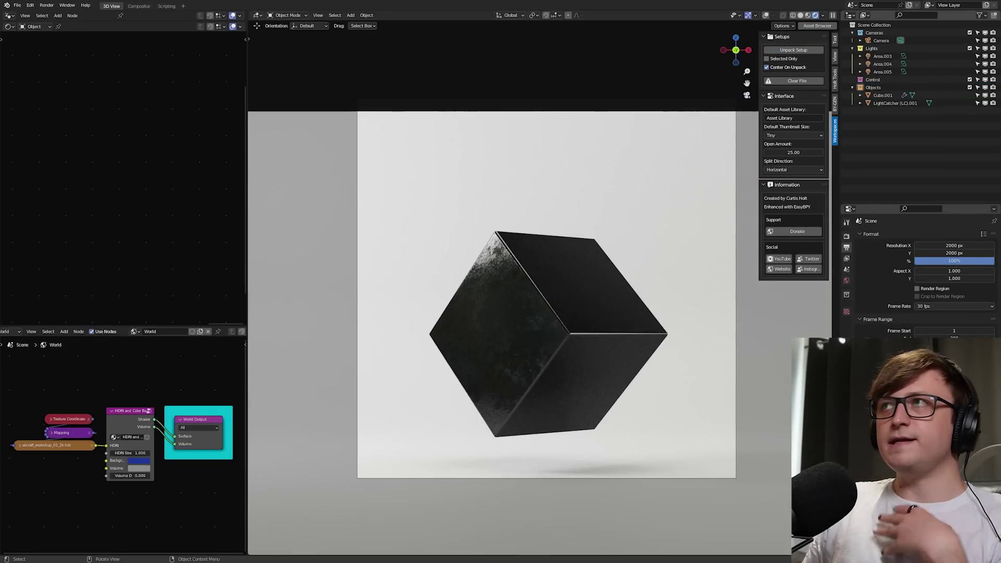
click(816, 26)
click(772, 425)
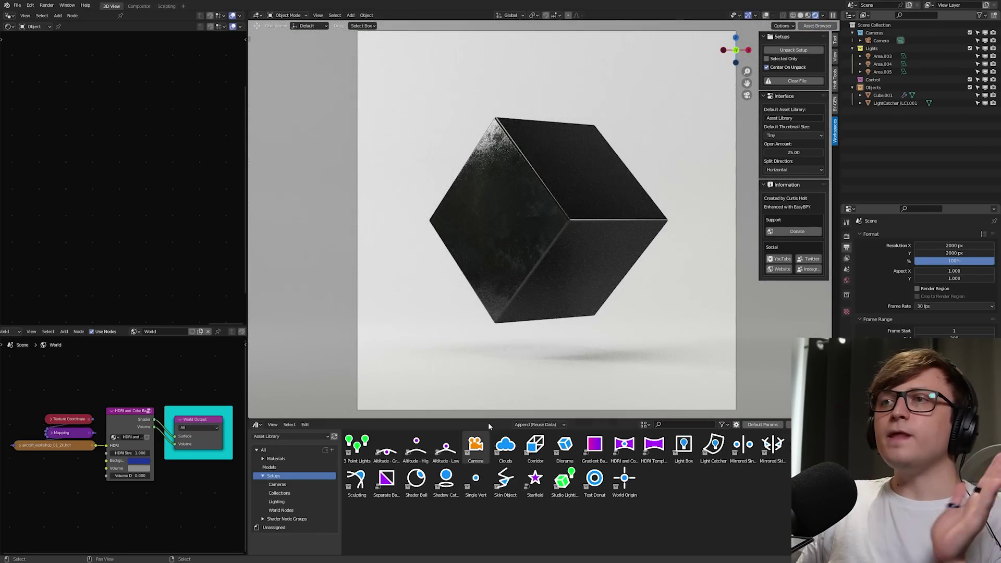
drag(488, 421, 488, 472)
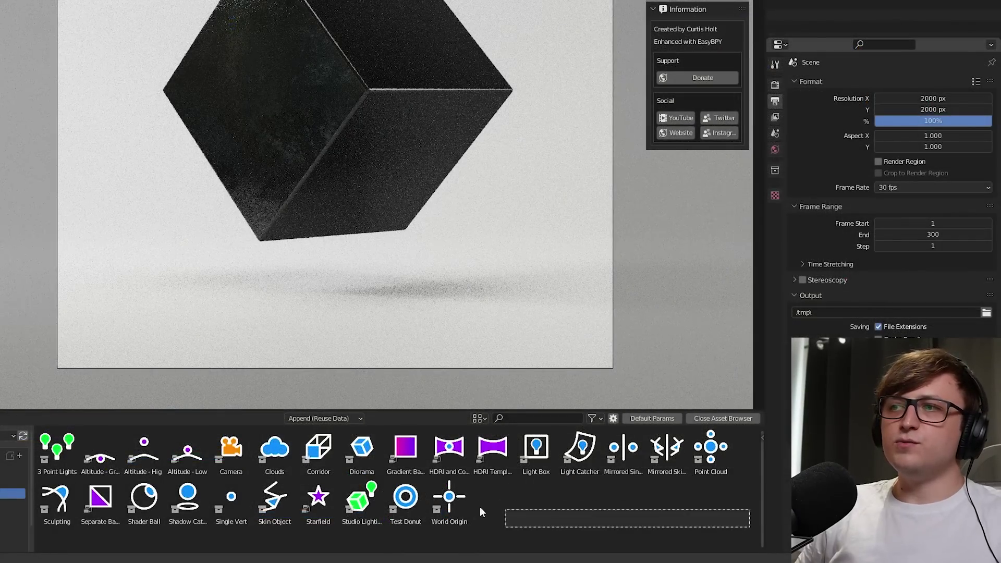
Step: Show the Open Blend File option available for an asset in the Setups catalog
drag(480, 508, 37, 430)
click(630, 497)
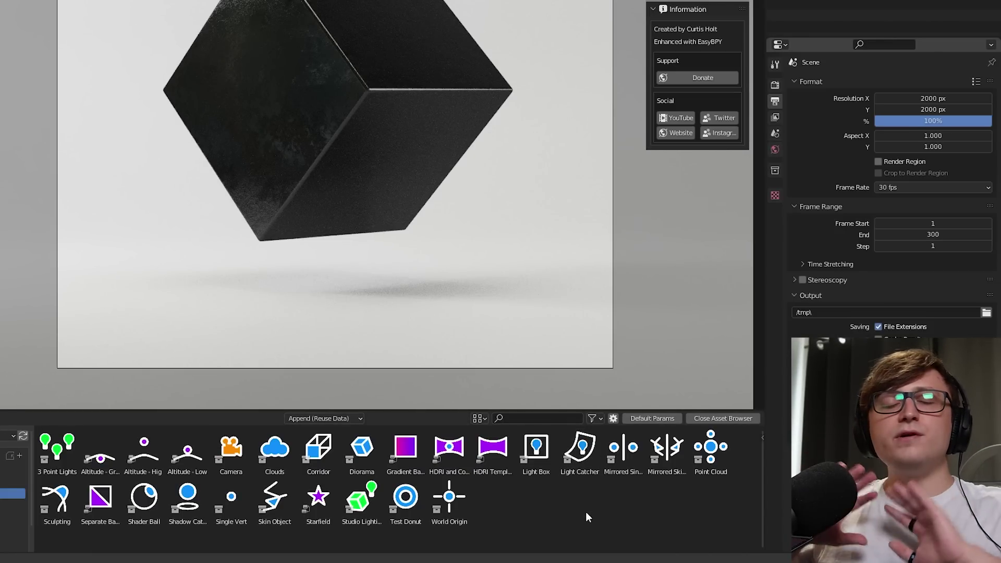
right_click(446, 447)
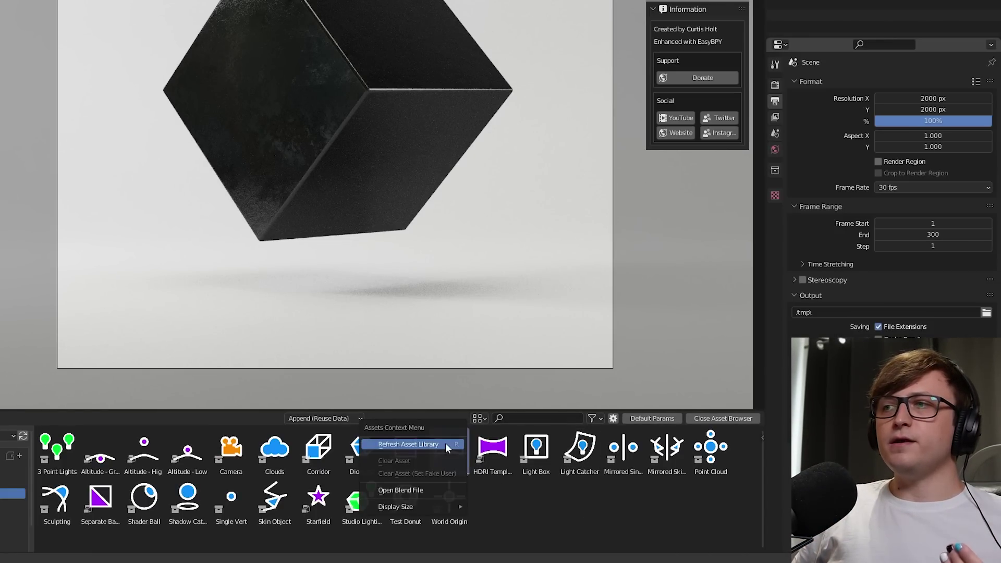
click(436, 490)
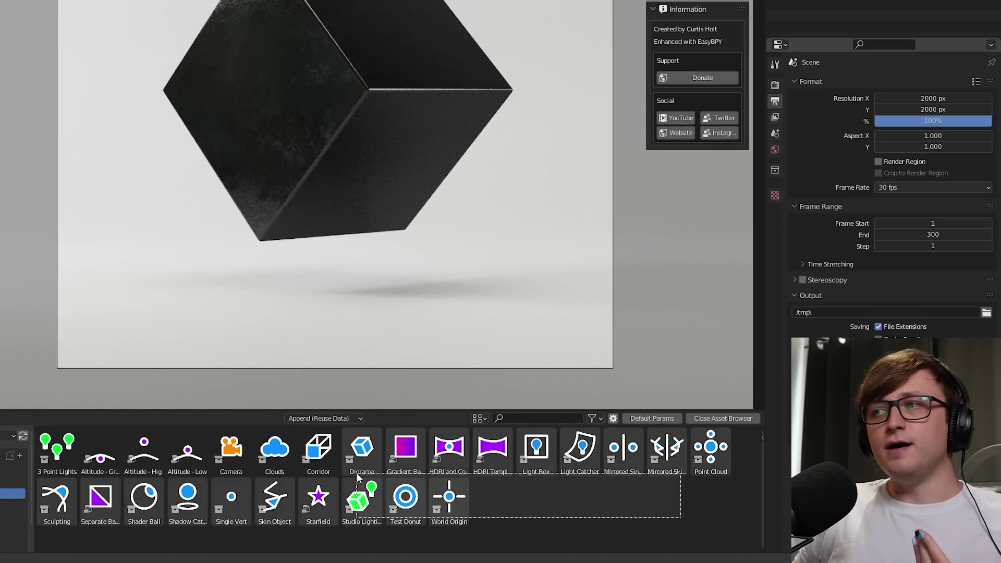
Step: Display the Diorama asset's details and enlarge the asset browser to show its preview and tags
key(n)
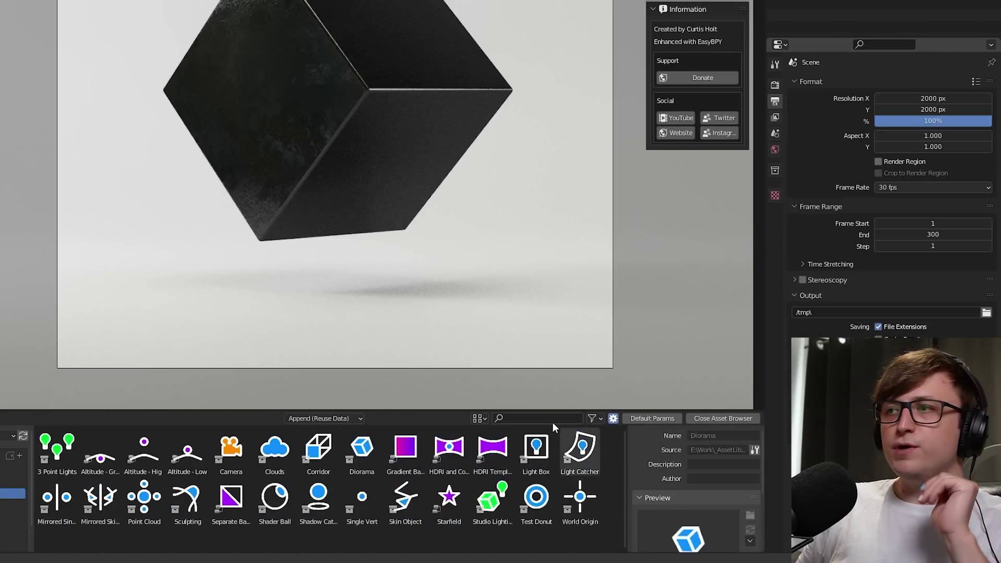
drag(534, 412, 535, 309)
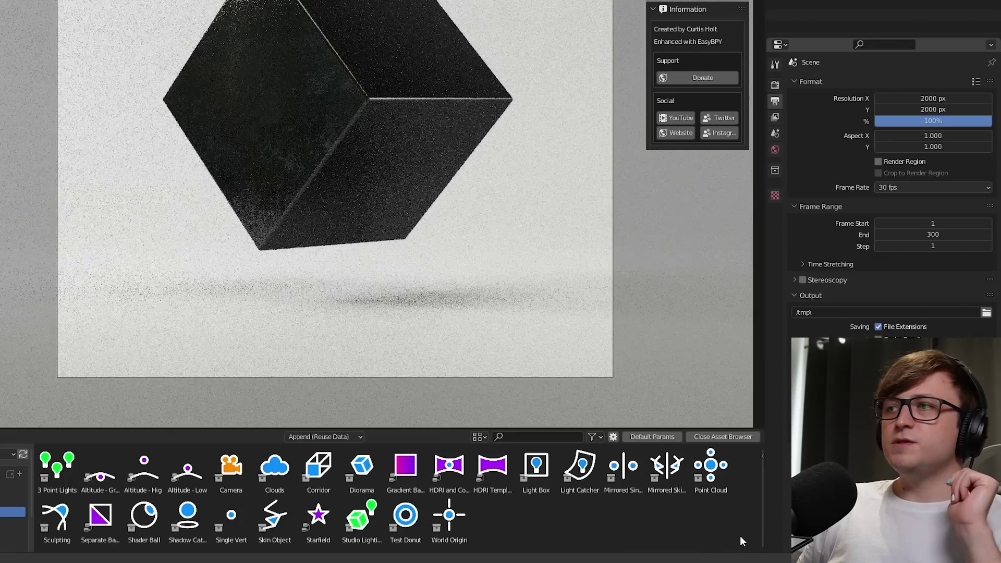
drag(739, 536, 571, 515)
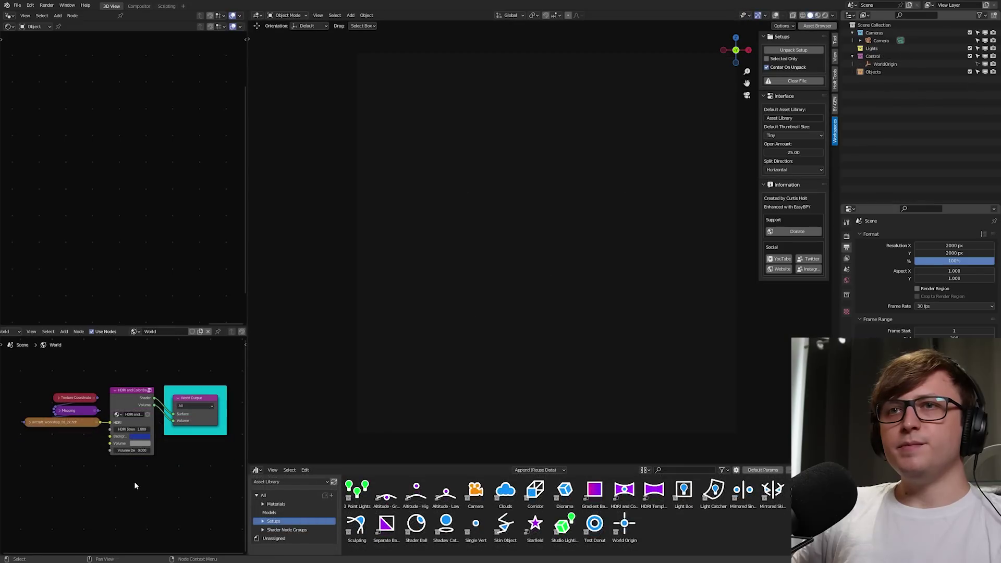
Step: Delete the HDRI and Color Background group and its input nodes from the world shader, keeping only World Output
drag(134, 486, 59, 384)
key(x)
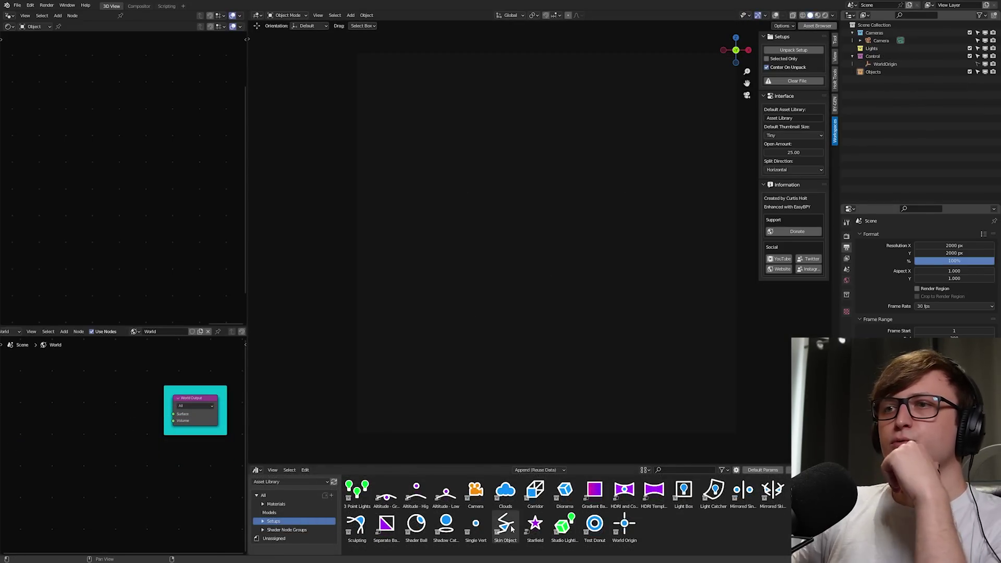
Step: Add the Sculpting and Shadow Catcher setups from the asset library to the scene and unpack them
click(357, 524)
click(445, 524)
click(793, 50)
Step: Add the Gradient Background node group, connect it to the World Output surface, and switch to rendered shading
mouse_move(594, 490)
mouse_down()
mouse_move(181, 432)
mouse_move(94, 395)
mouse_move(105, 389)
mouse_up()
key(z)
click(432, 255)
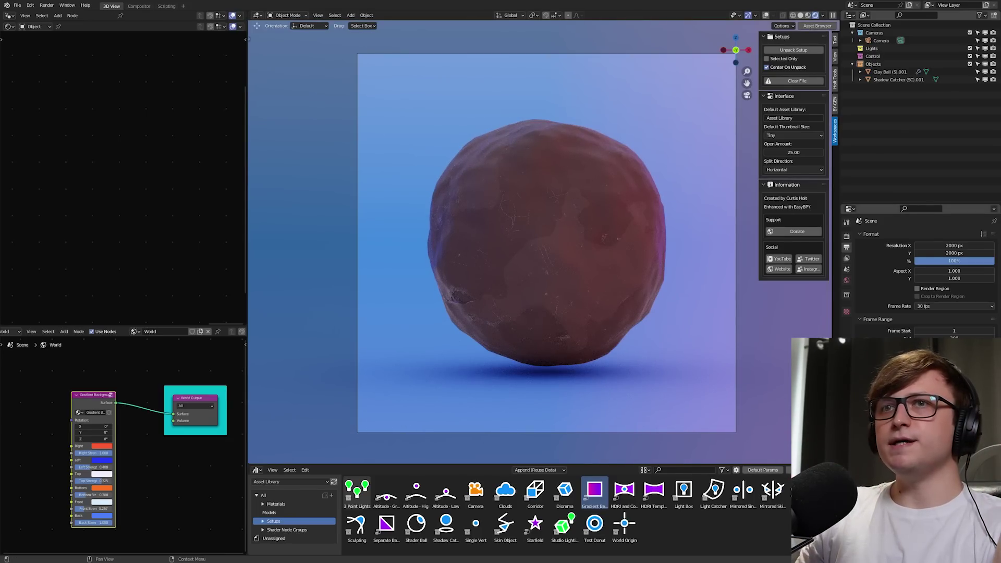
Step: Select the clay ball and examine it under the gradient lighting from another angle before returning to the camera view
click(566, 323)
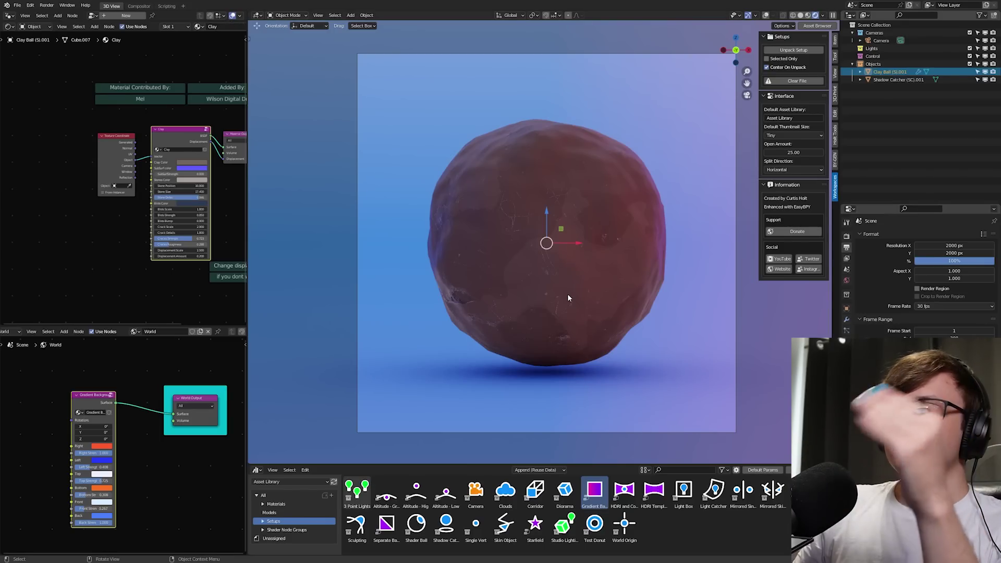
scroll(128, 484, up, 2)
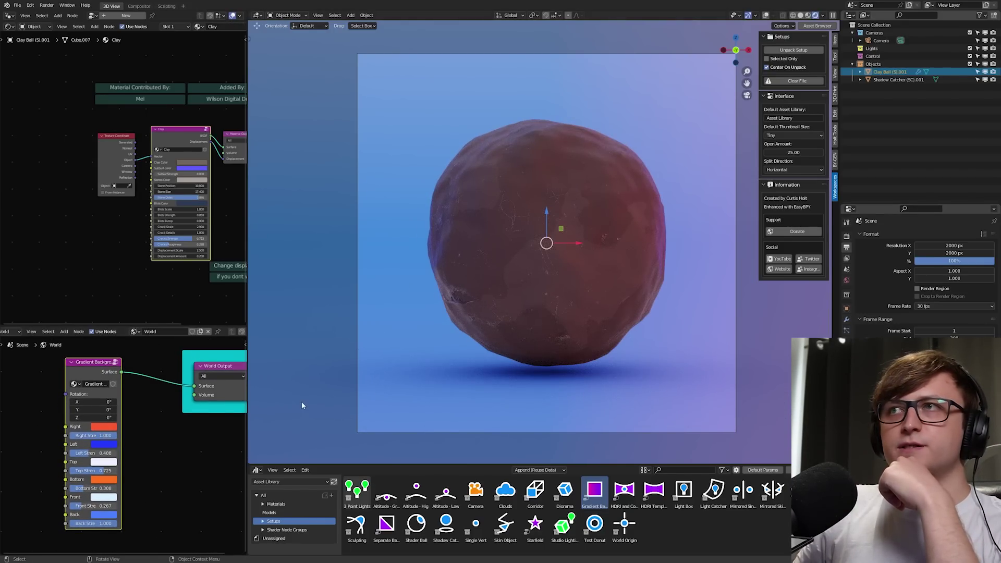
middle_drag(369, 392, 699, 384)
key(KP_0)
Step: Set the Gradient Background's Left strength to 1.000, Bottom strength to 0.942, Front strength to 0.675 and Back color to red, checking the result in the viewport
scroll(77, 476, up, 1)
scroll(79, 464, up, 1)
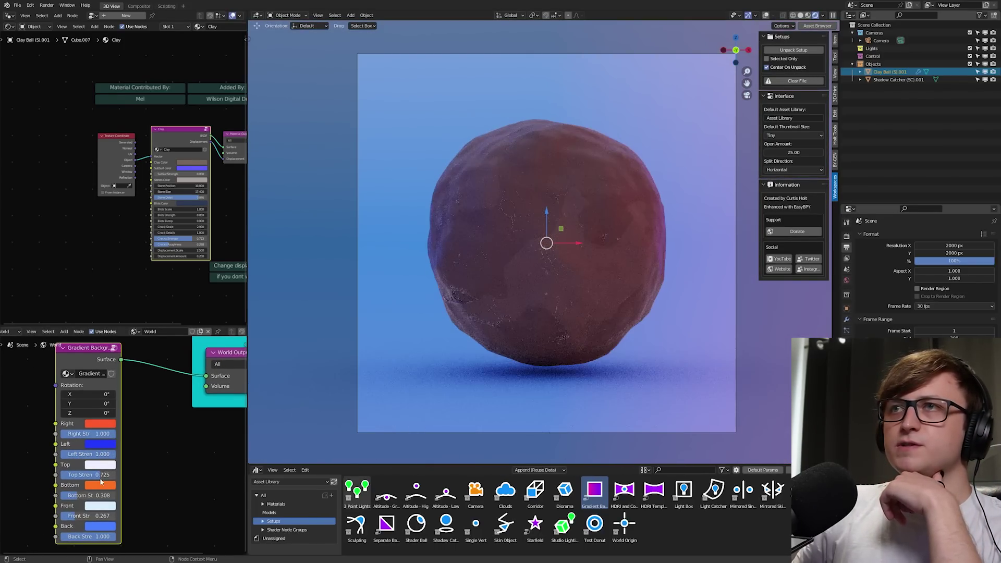
click(106, 443)
drag(106, 442, 125, 451)
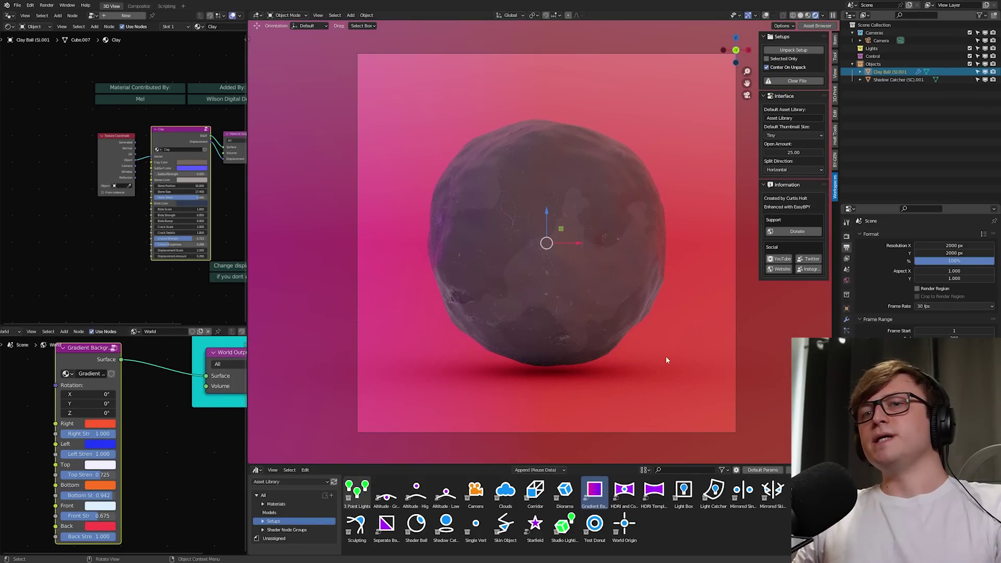
middle_drag(654, 355, 695, 349)
key(KP_0)
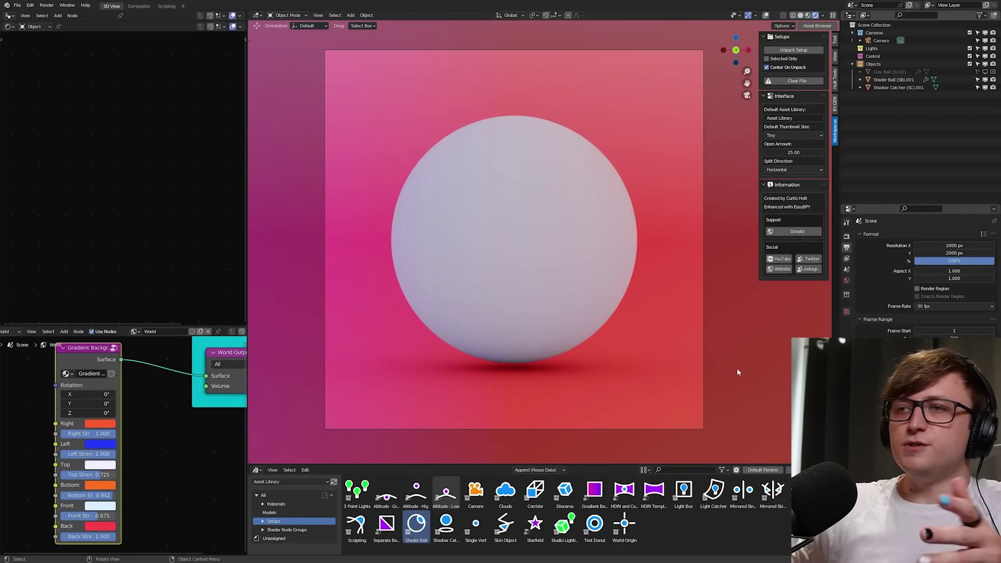
drag(790, 546, 354, 482)
click(739, 531)
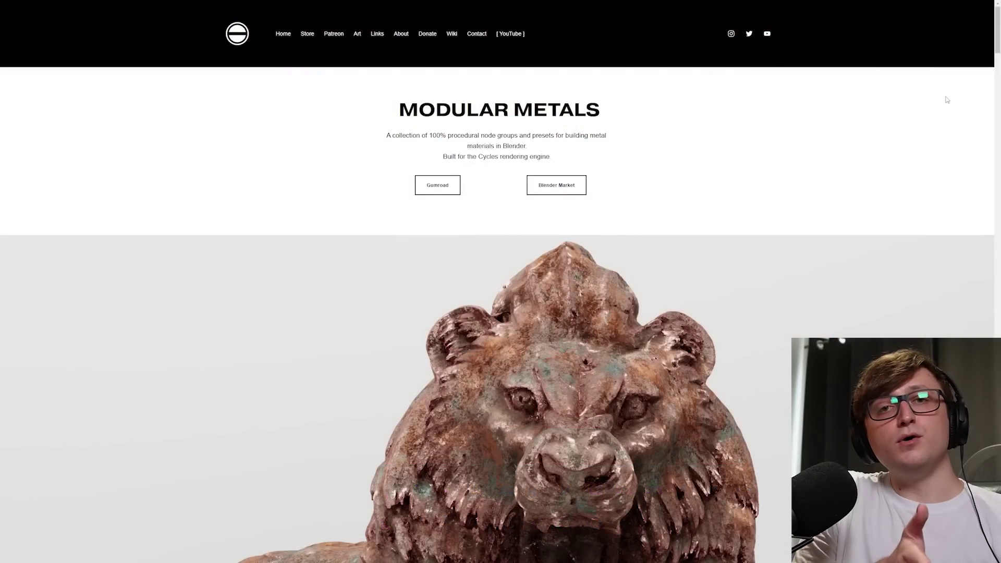
Step: Switch to the material product's web page and read through its Age Simulation section on copper and iron
scroll(928, 157, down, 5)
scroll(928, 157, down, 15)
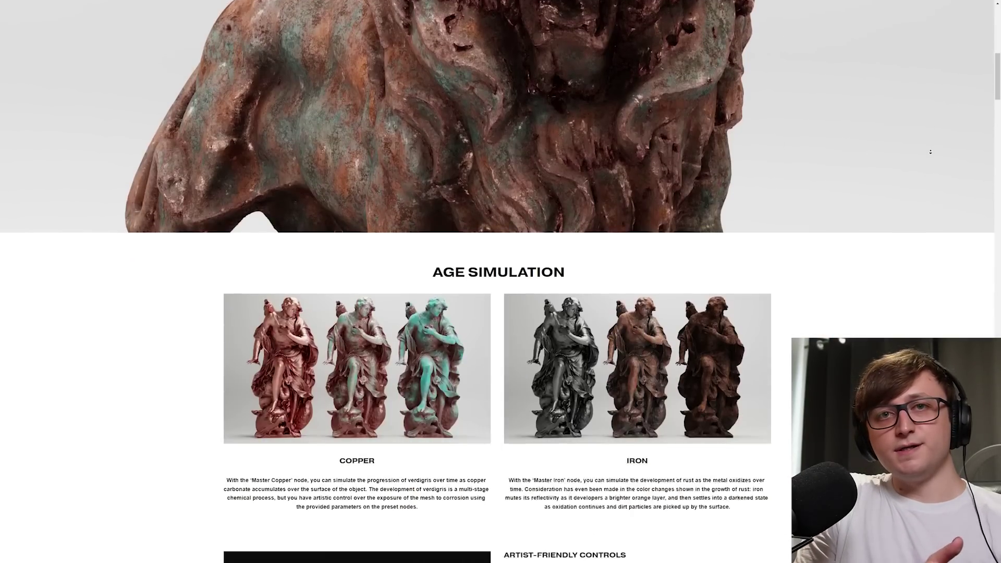
scroll(933, 132, down, 4)
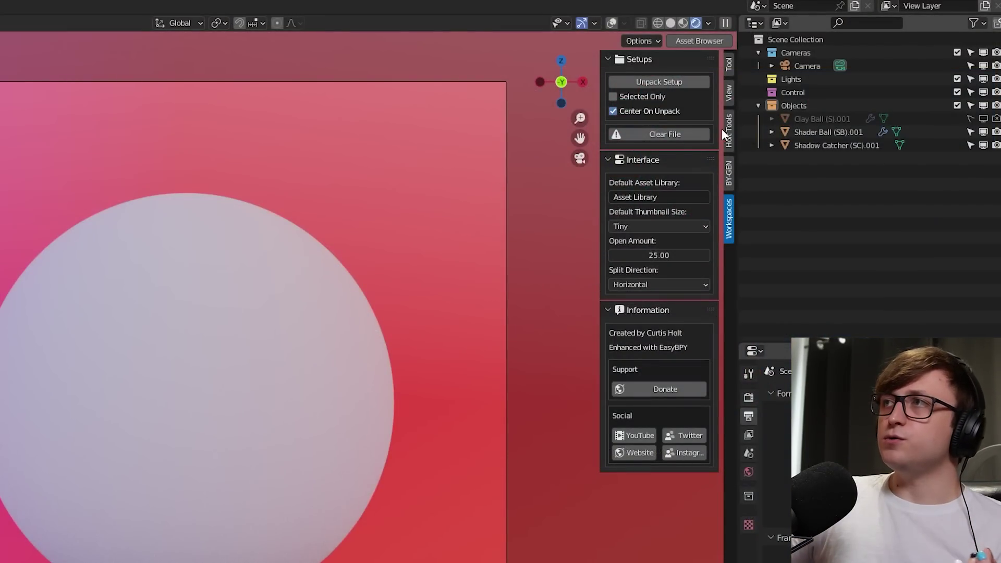
Step: Switch back to Blender and show the Outliner cleanup tools of the Holt Tools add-on
click(722, 134)
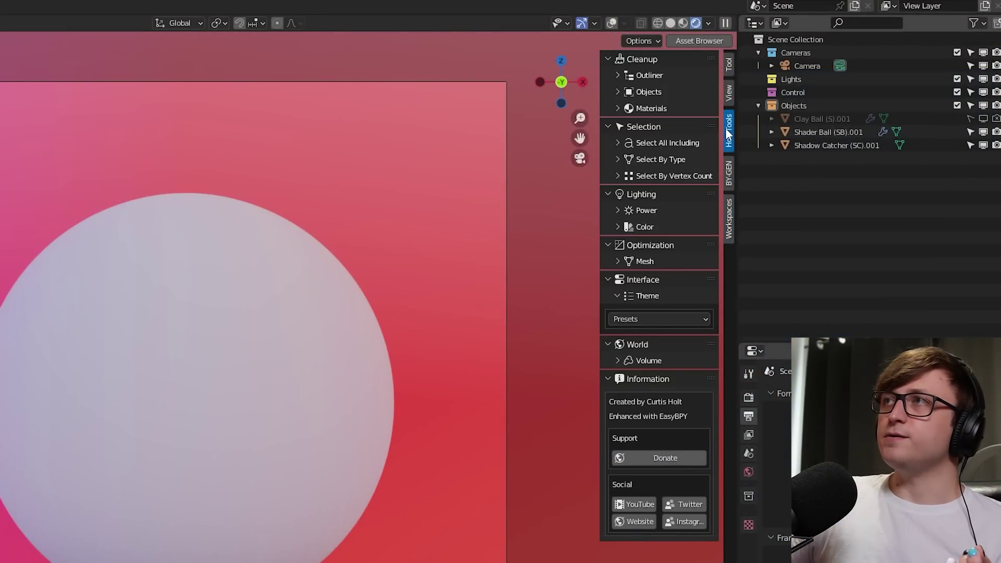
click(657, 75)
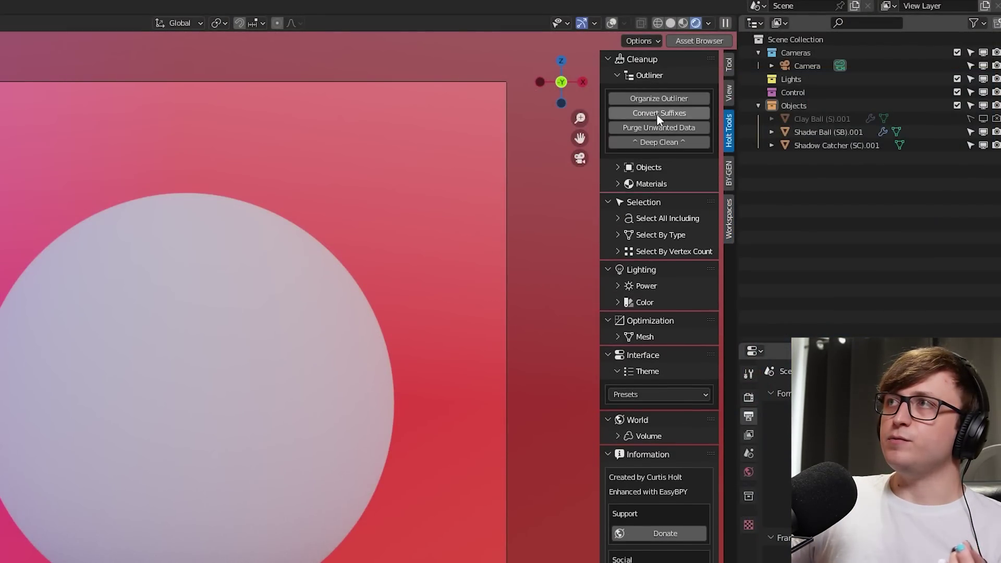